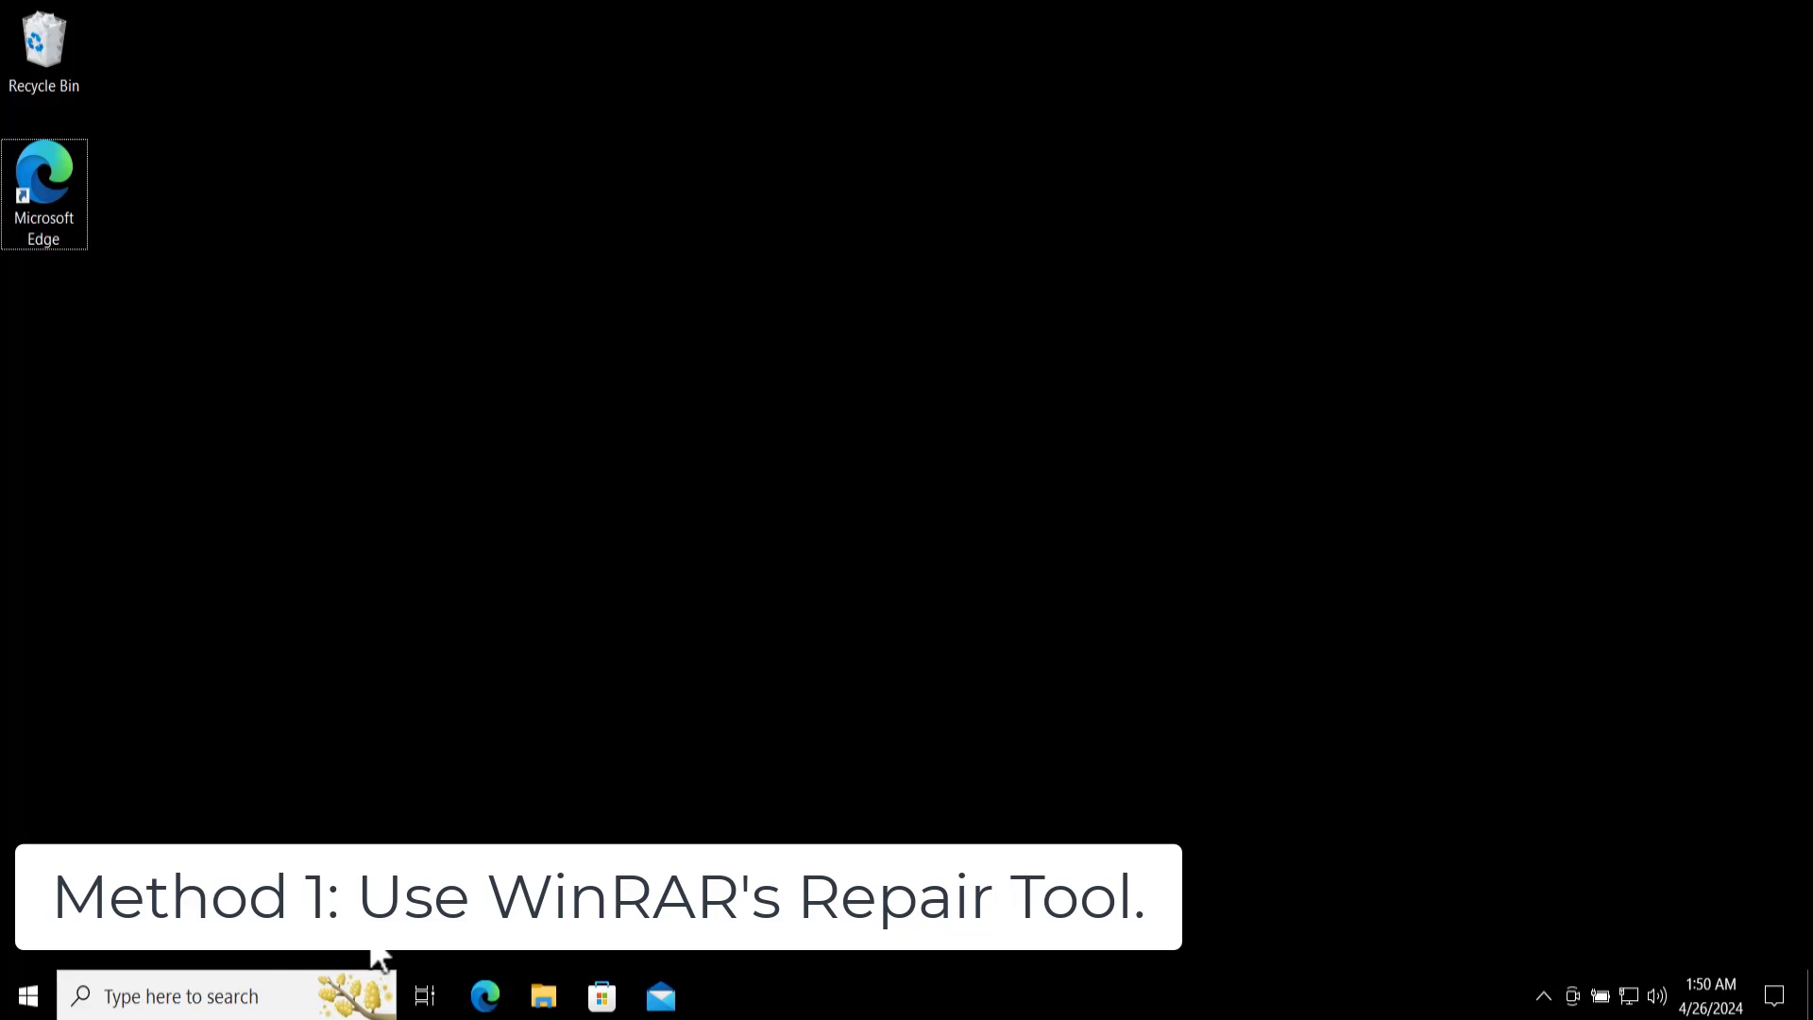
- Search Windows for 'win' and launch WinRAR from the result
left_click(204, 1002)
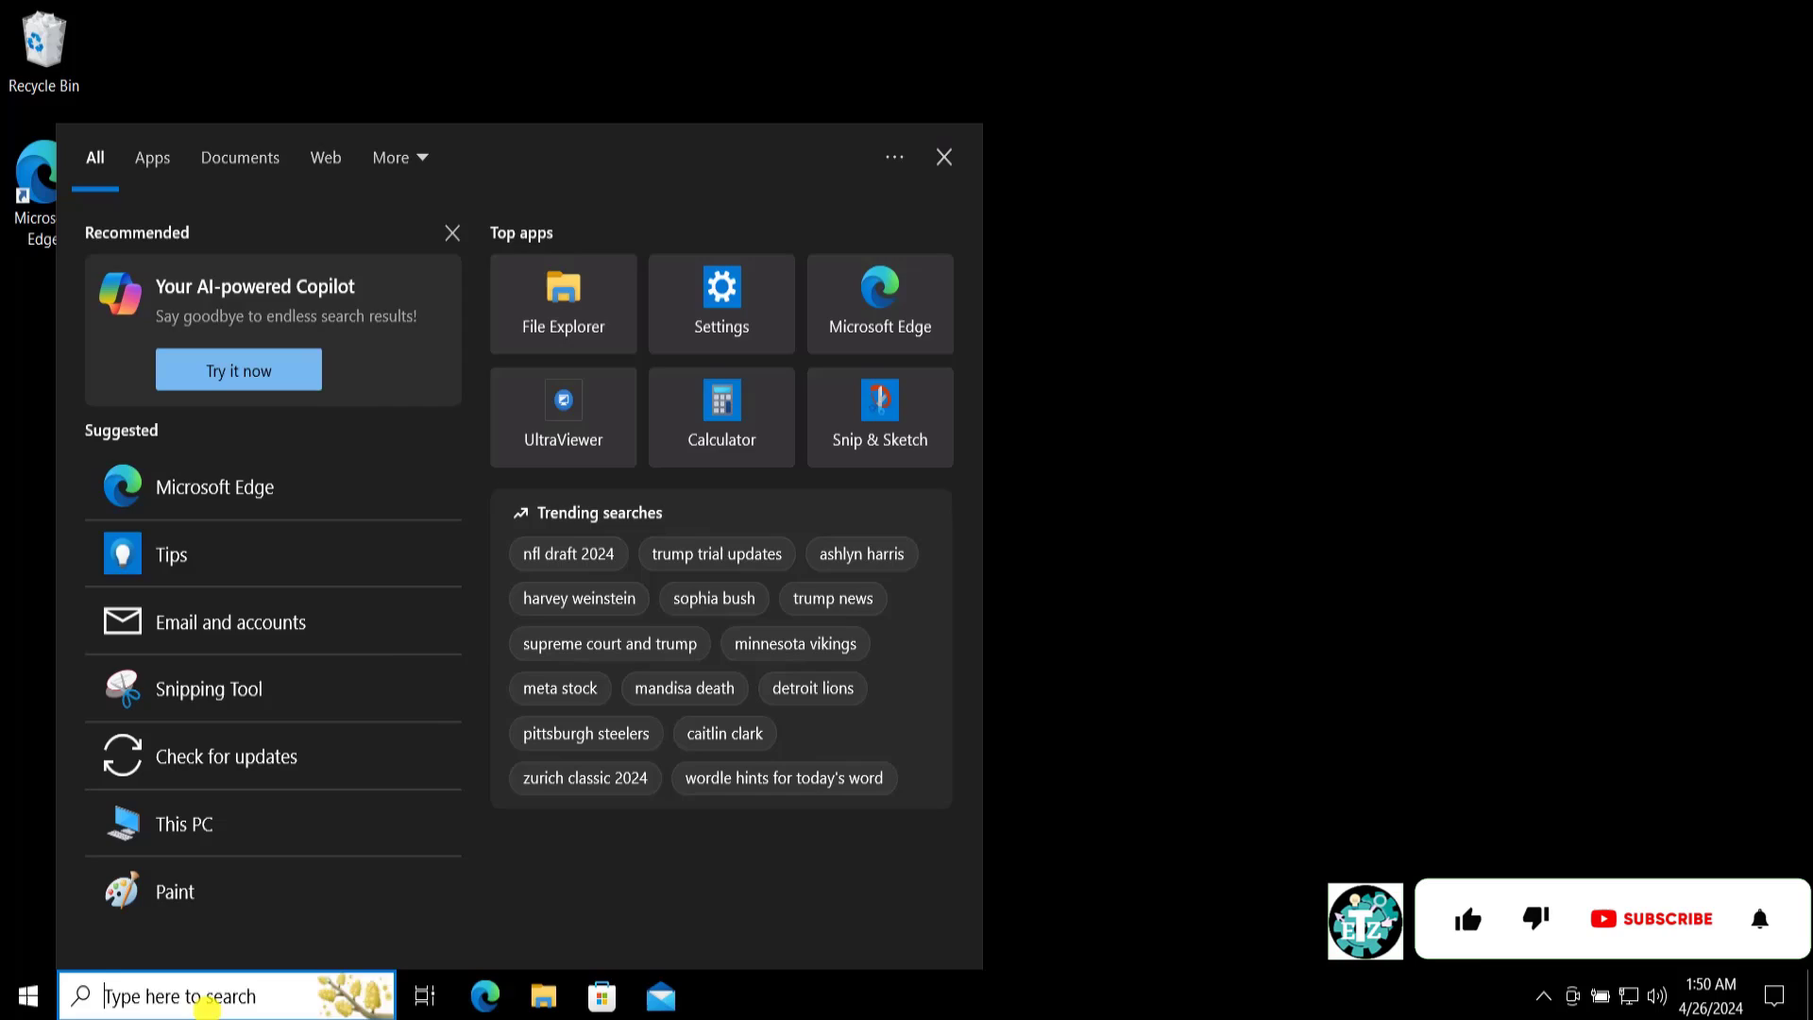
type("win")
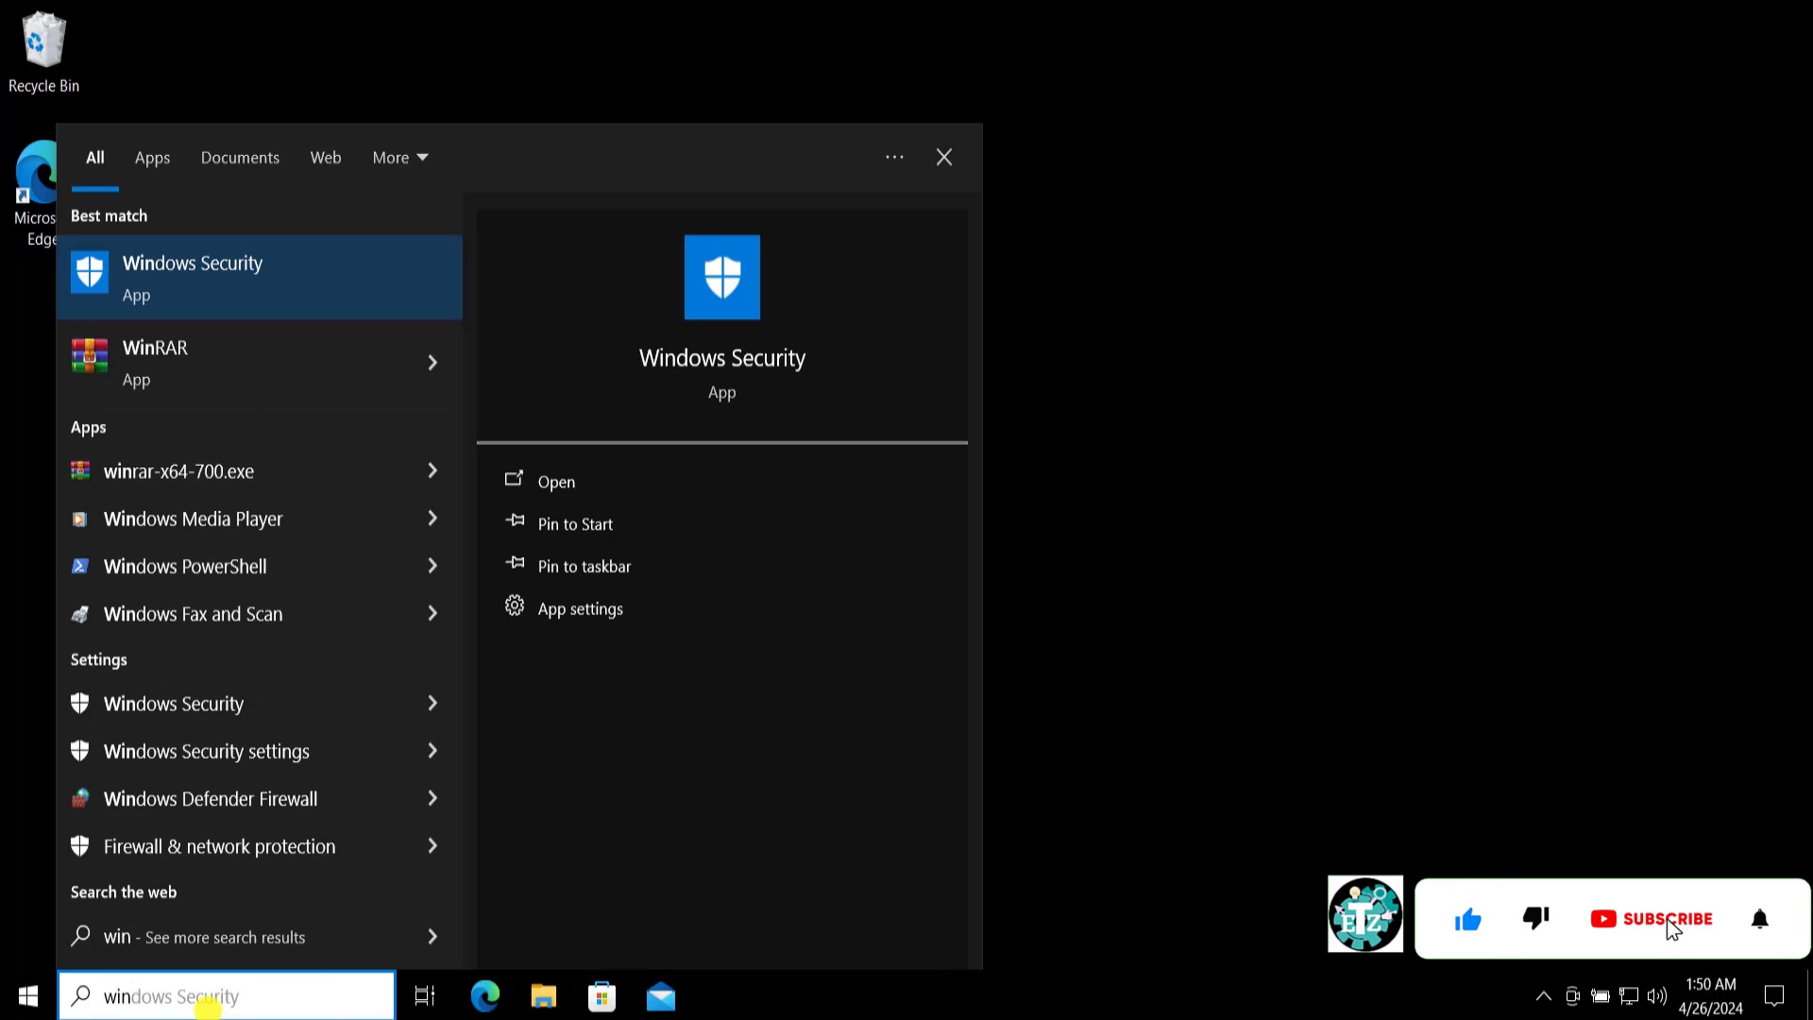
left_click(438, 361)
left_click(586, 493)
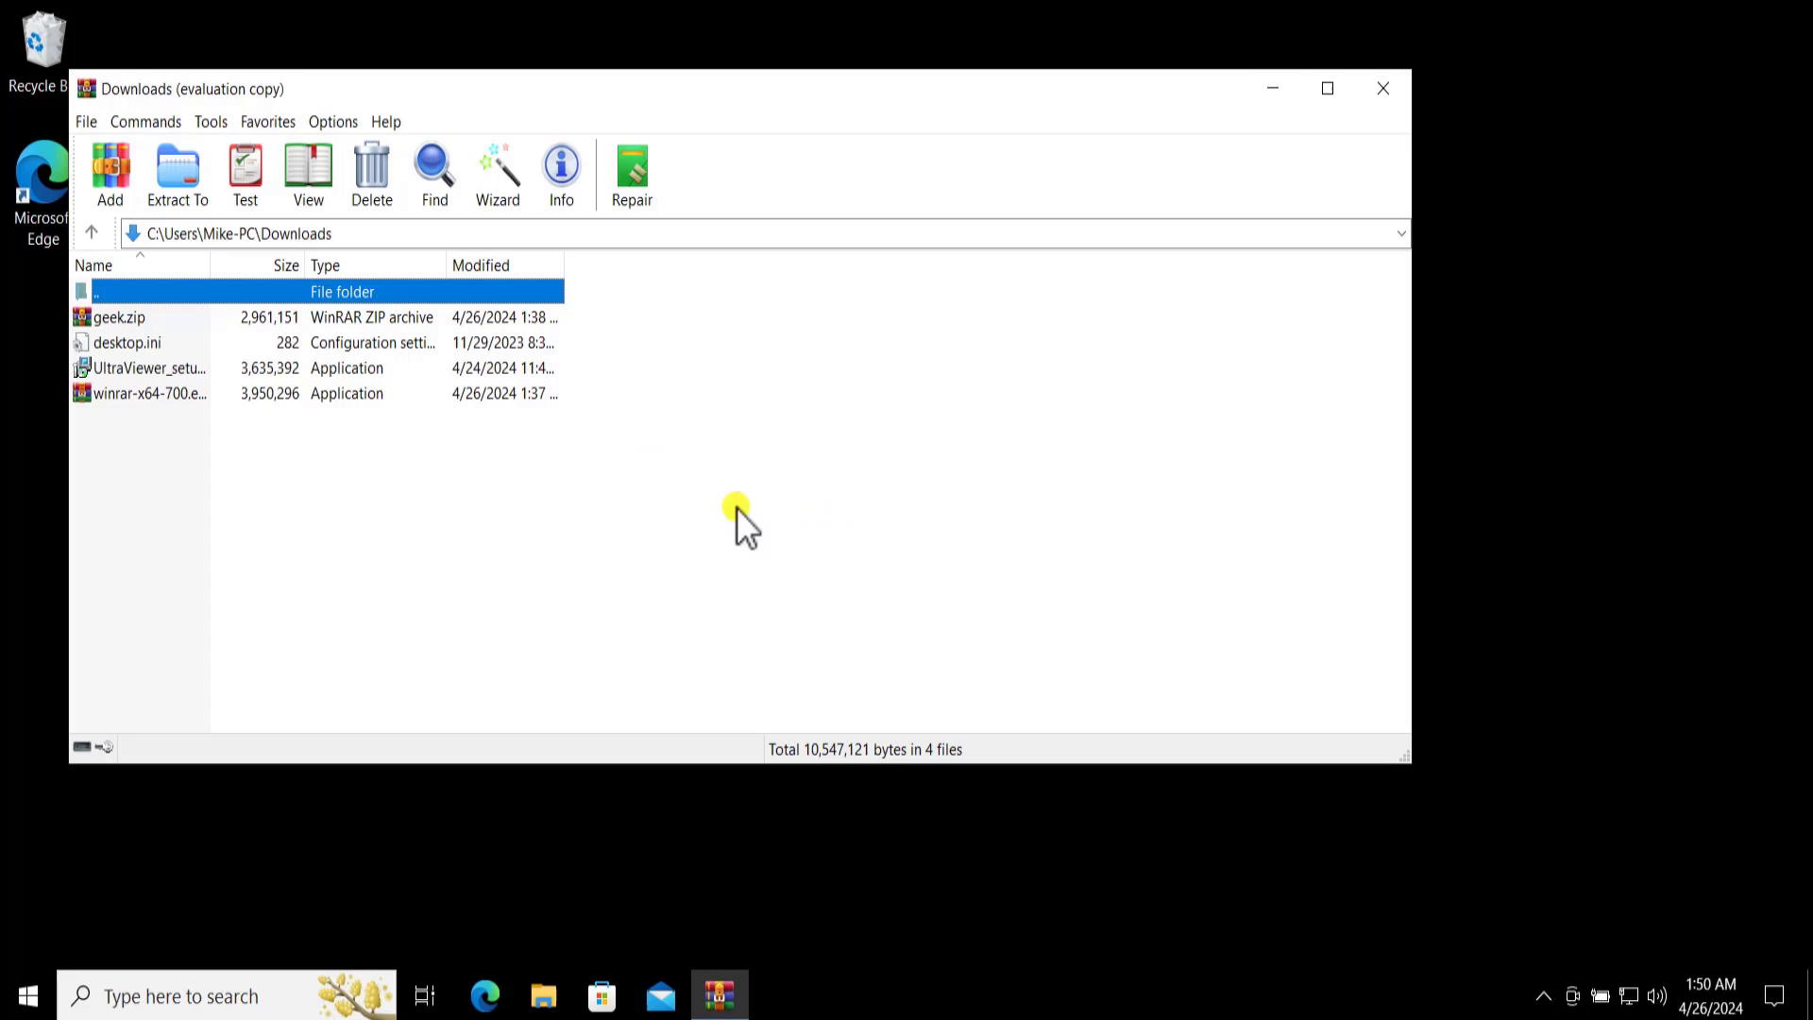
- Go up a folder, back into Downloads, and select geek.zip
left_click(87, 225)
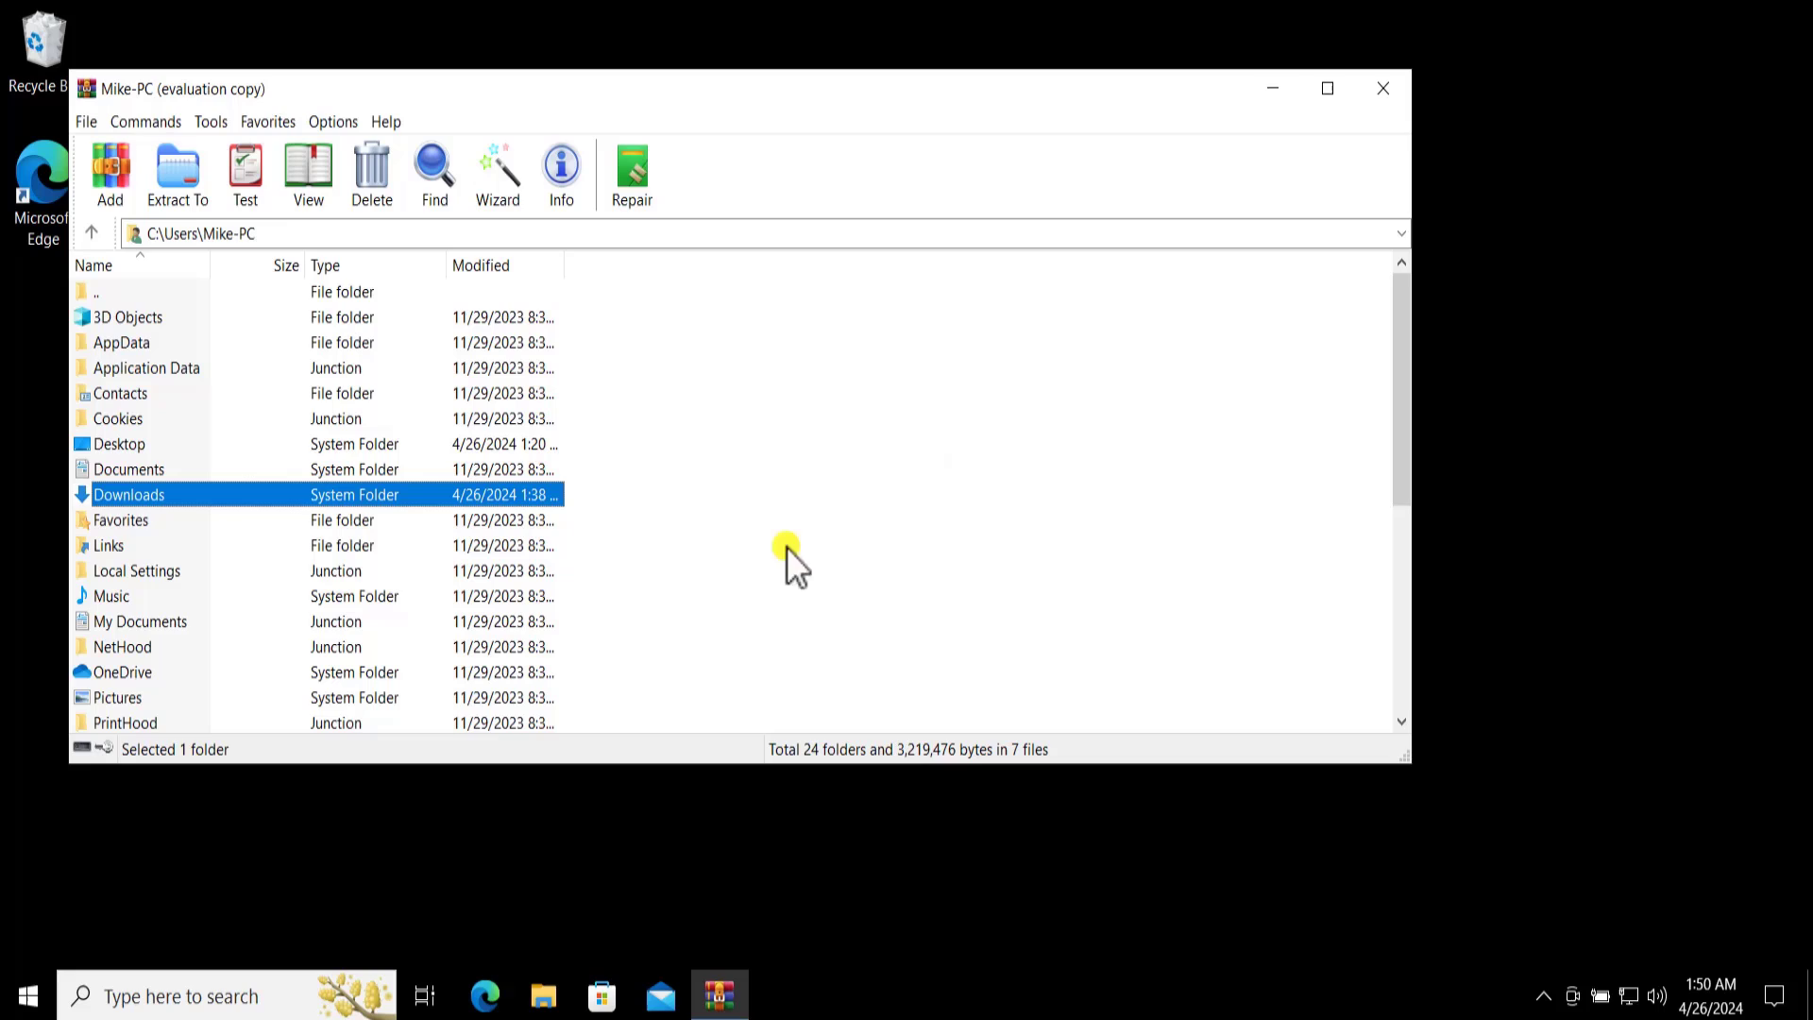
double_click(145, 502)
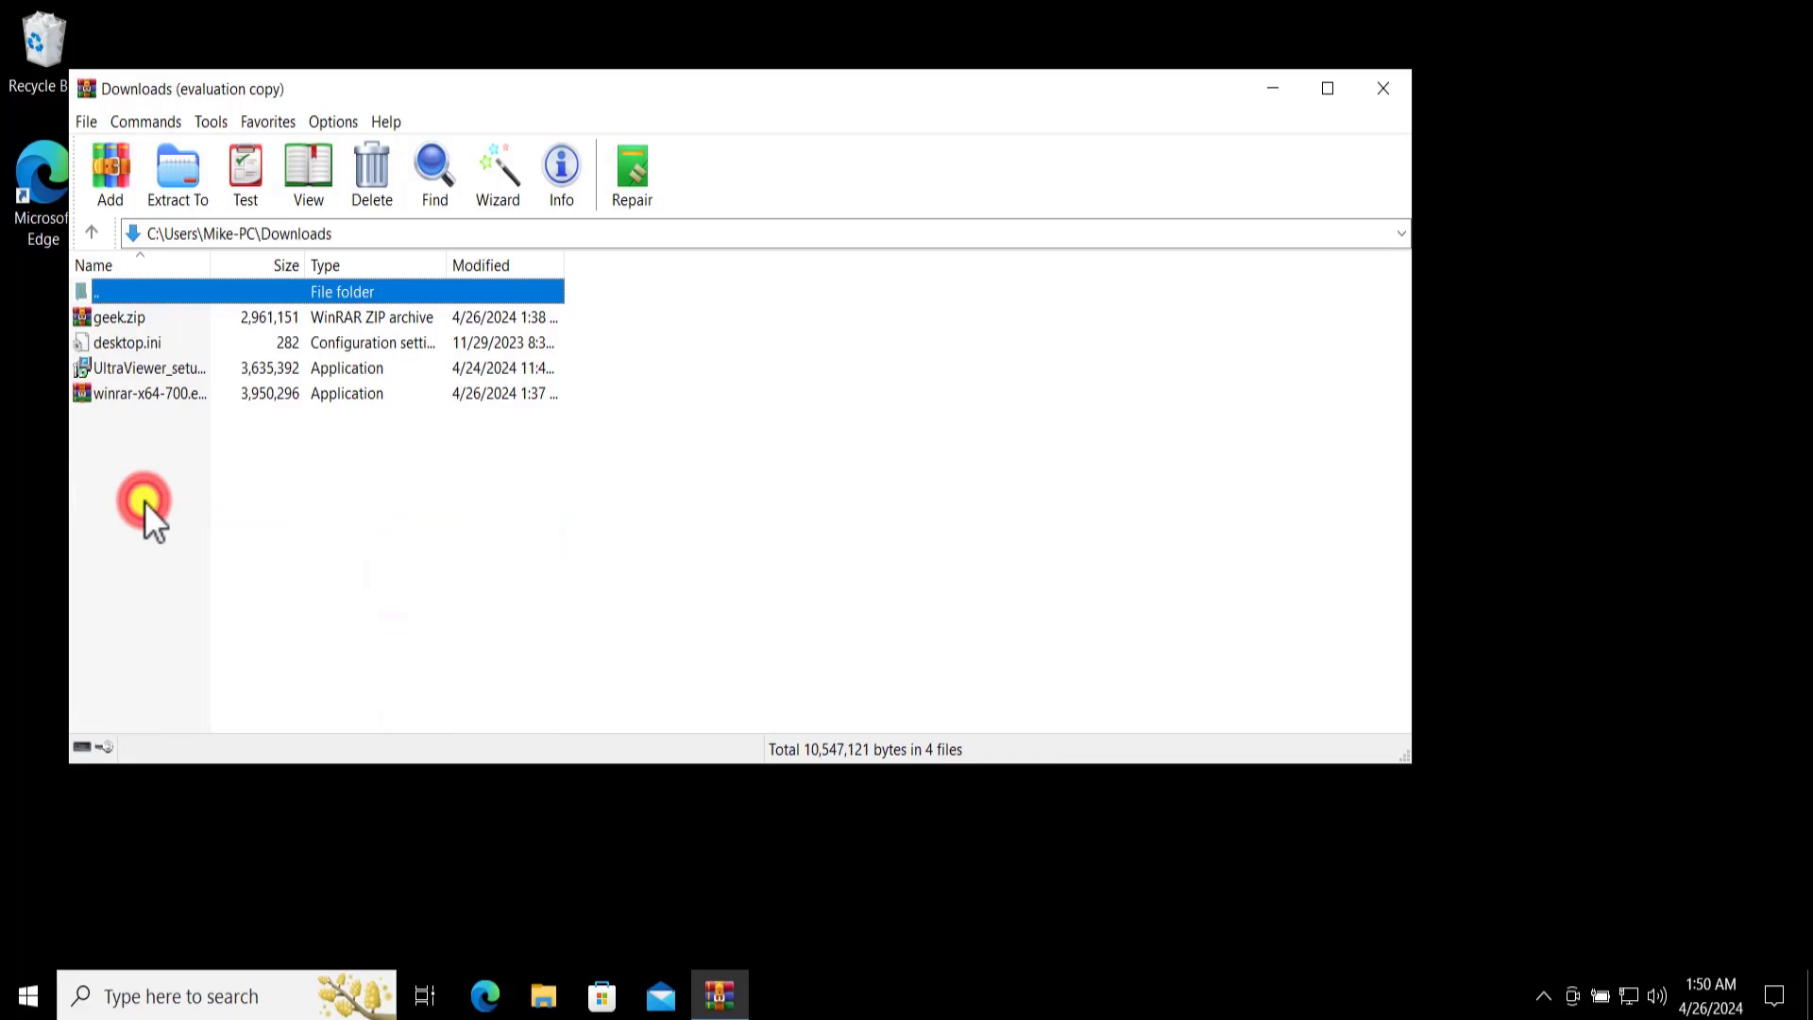
left_click(119, 319)
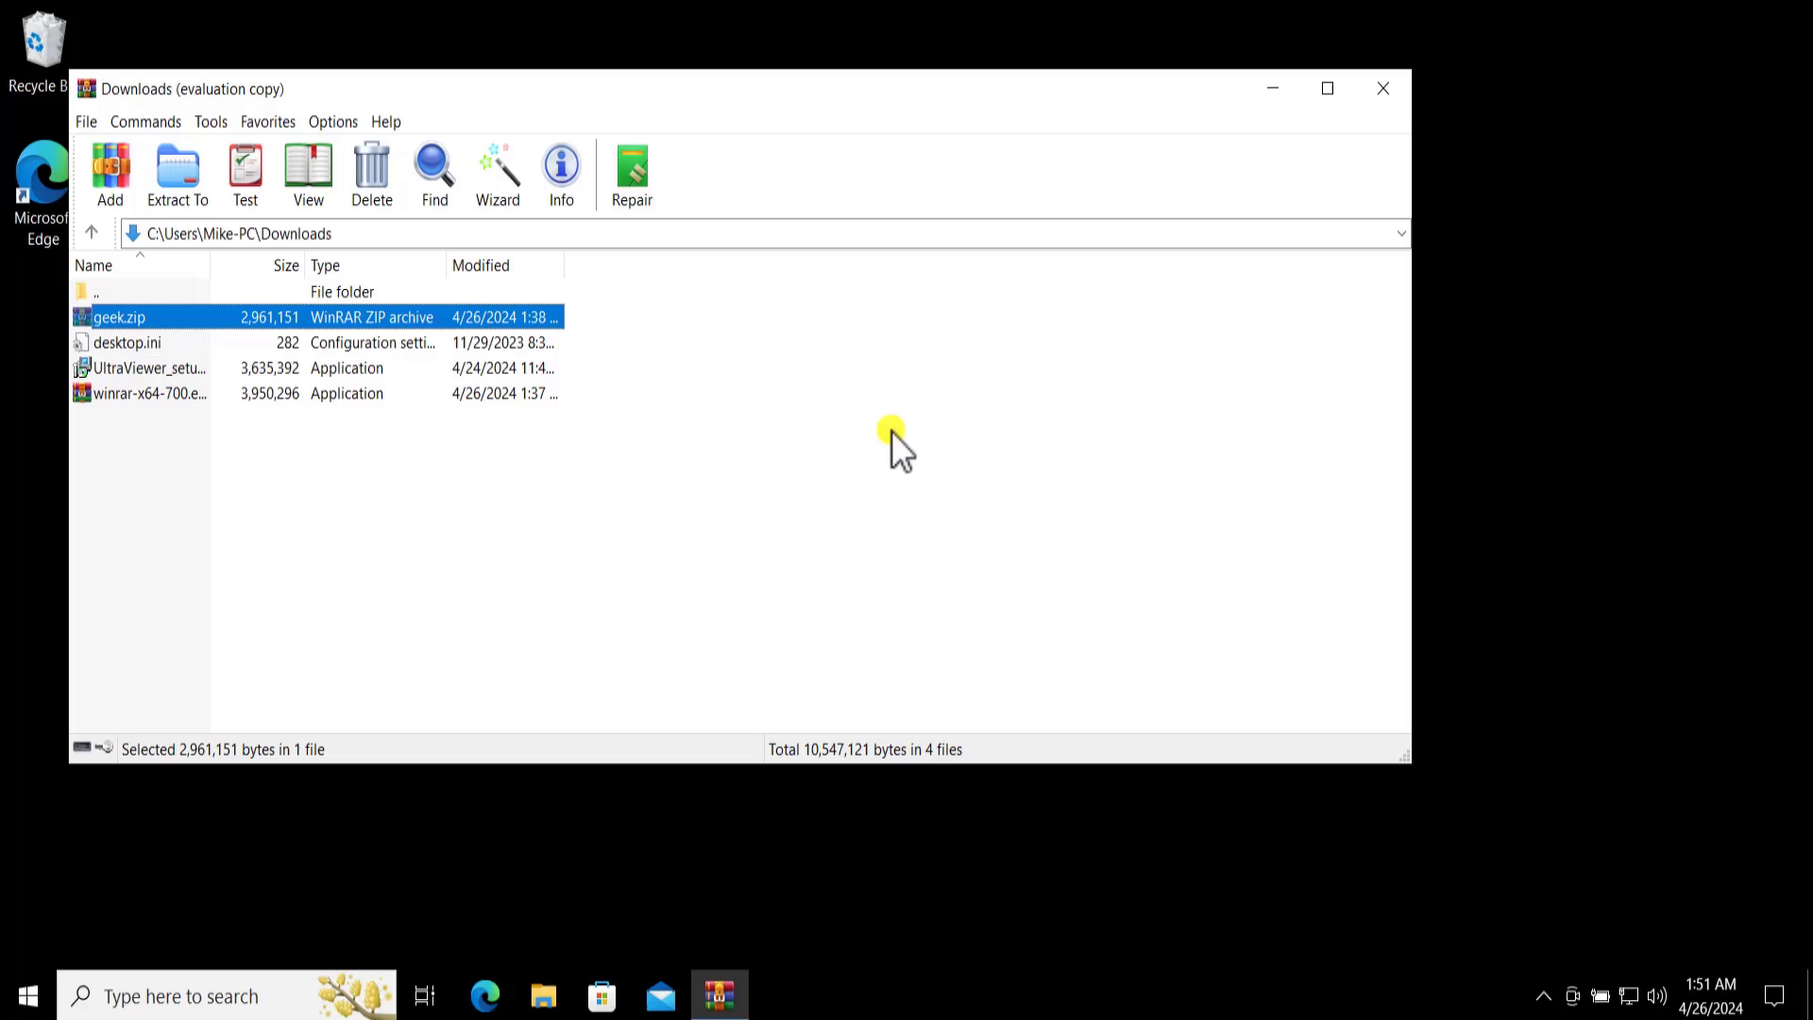
- Repair geek.zip as a ZIP into a newly created 'New folder' on the Desktop
key("alt+r")
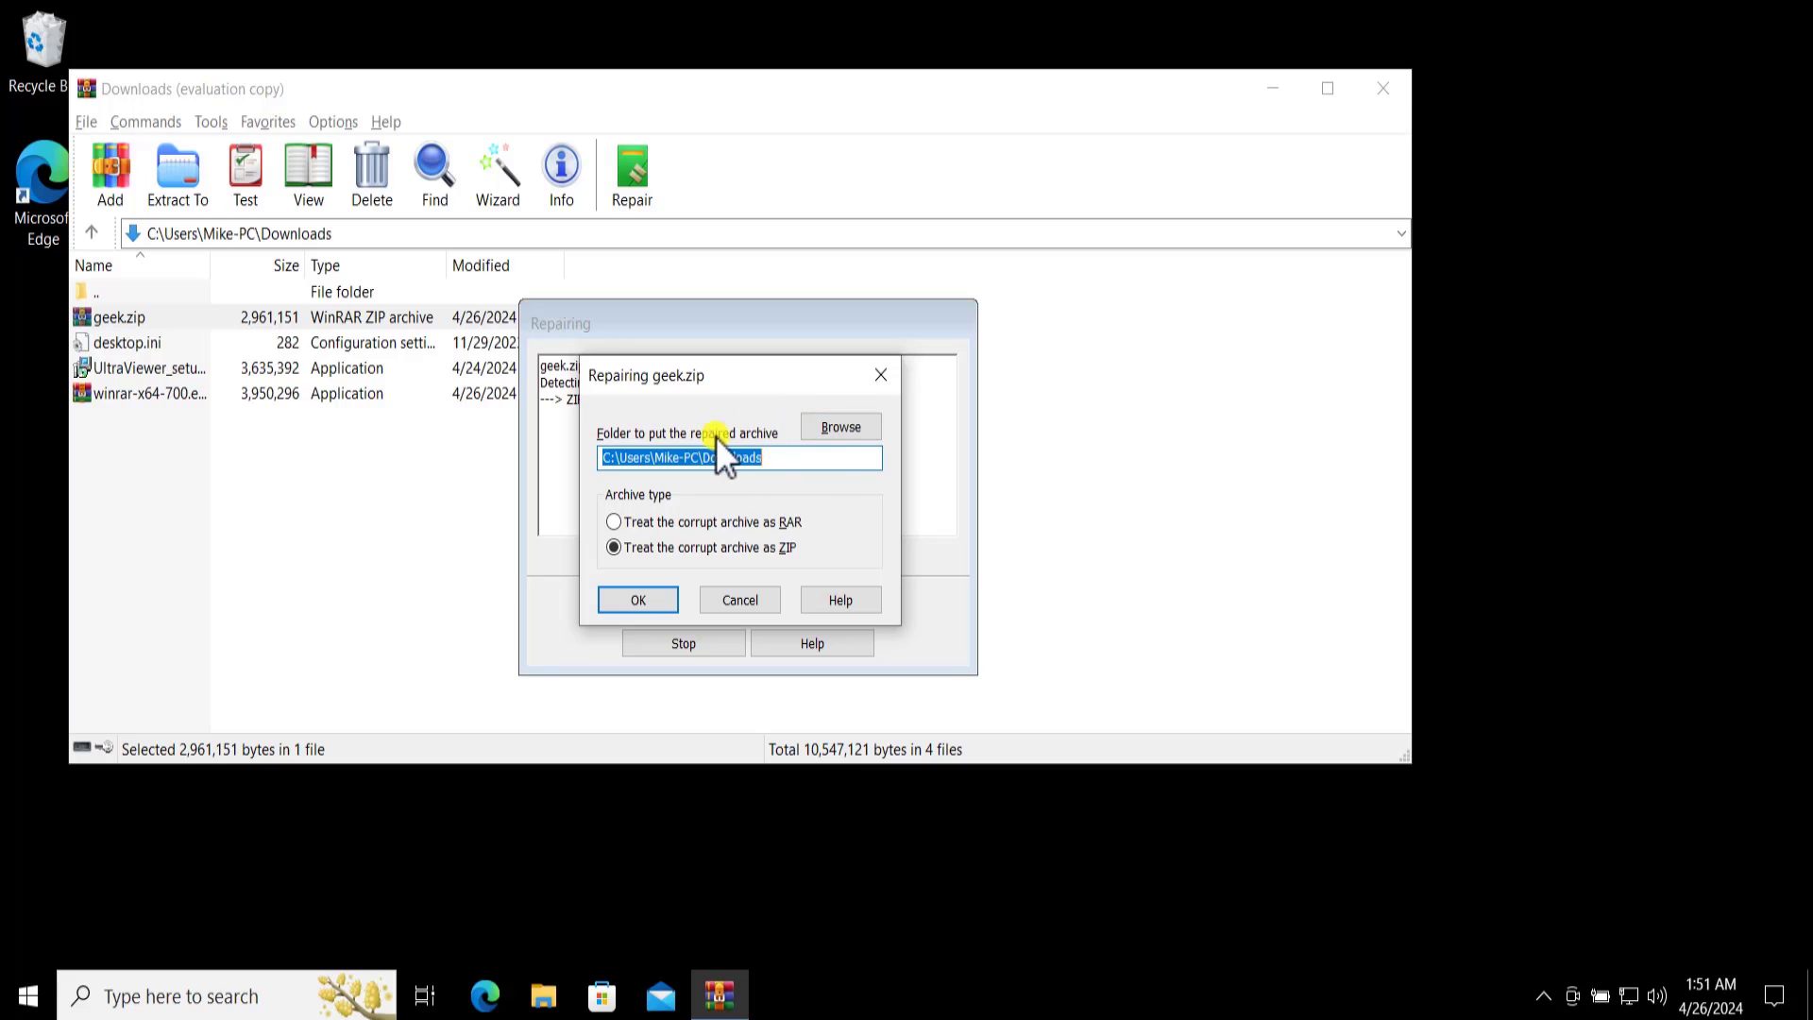
left_click(848, 429)
left_click(114, 198)
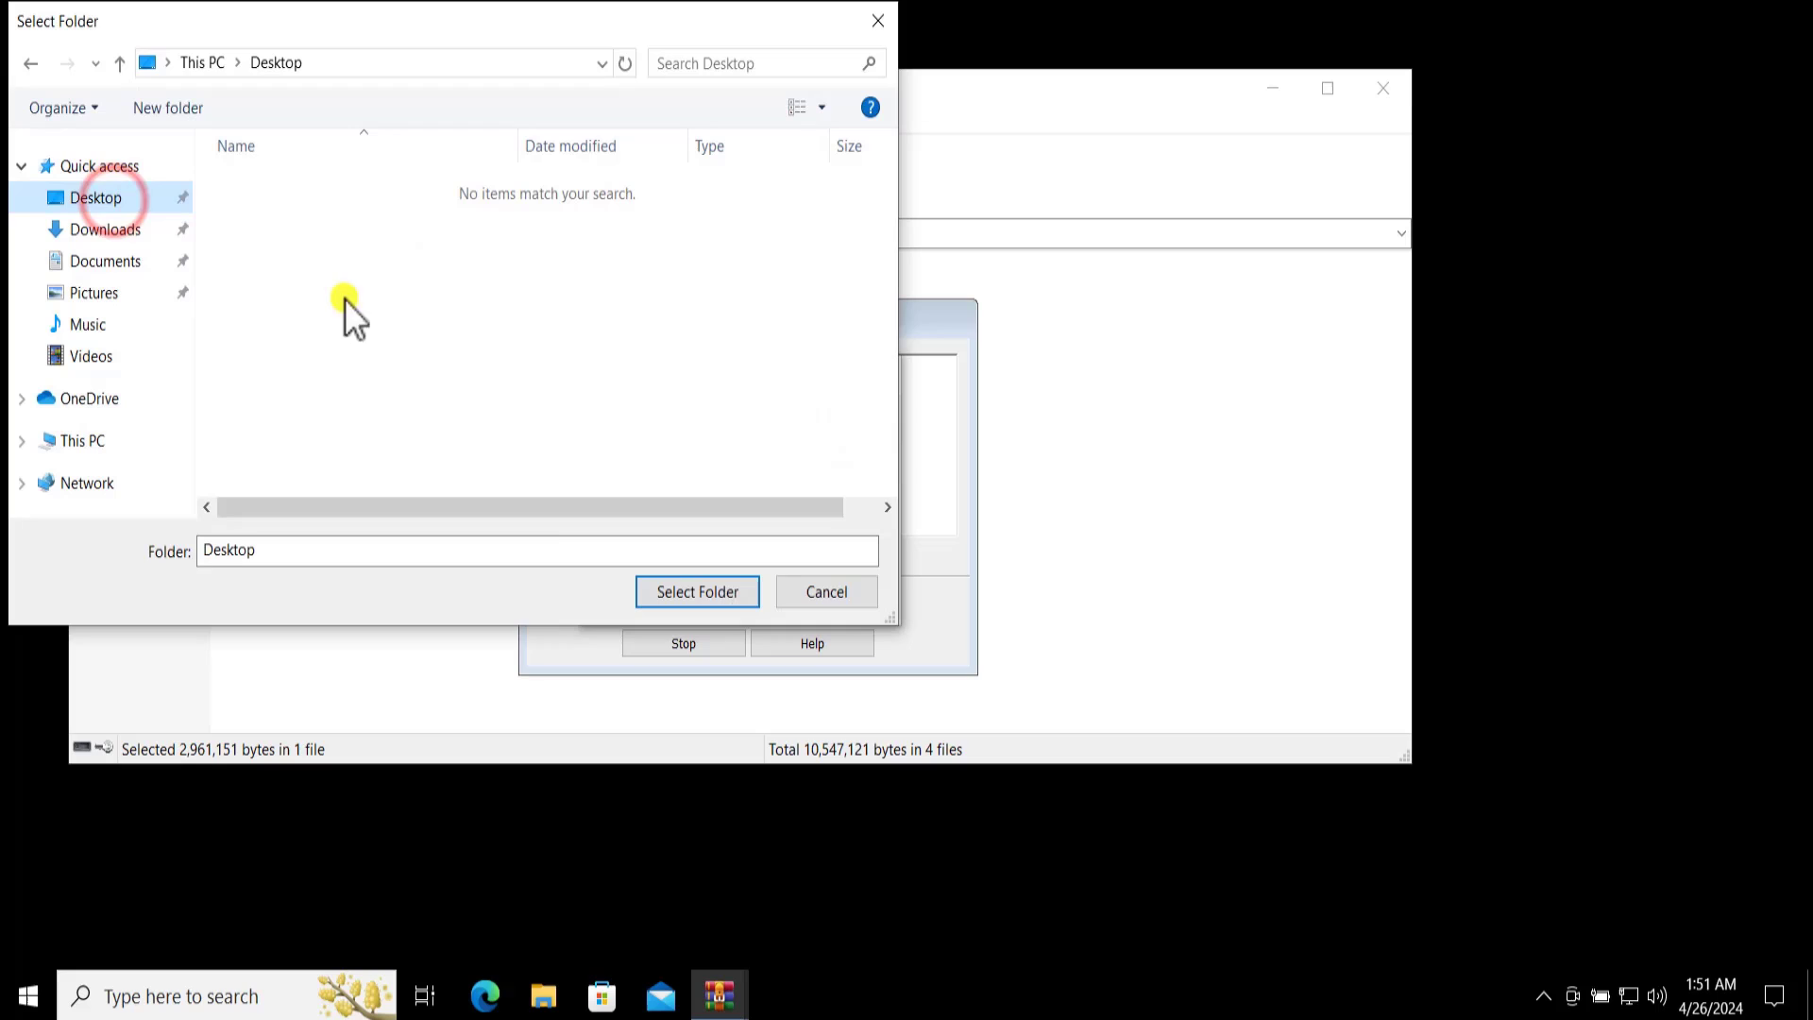
right_click(338, 223)
left_click(398, 473)
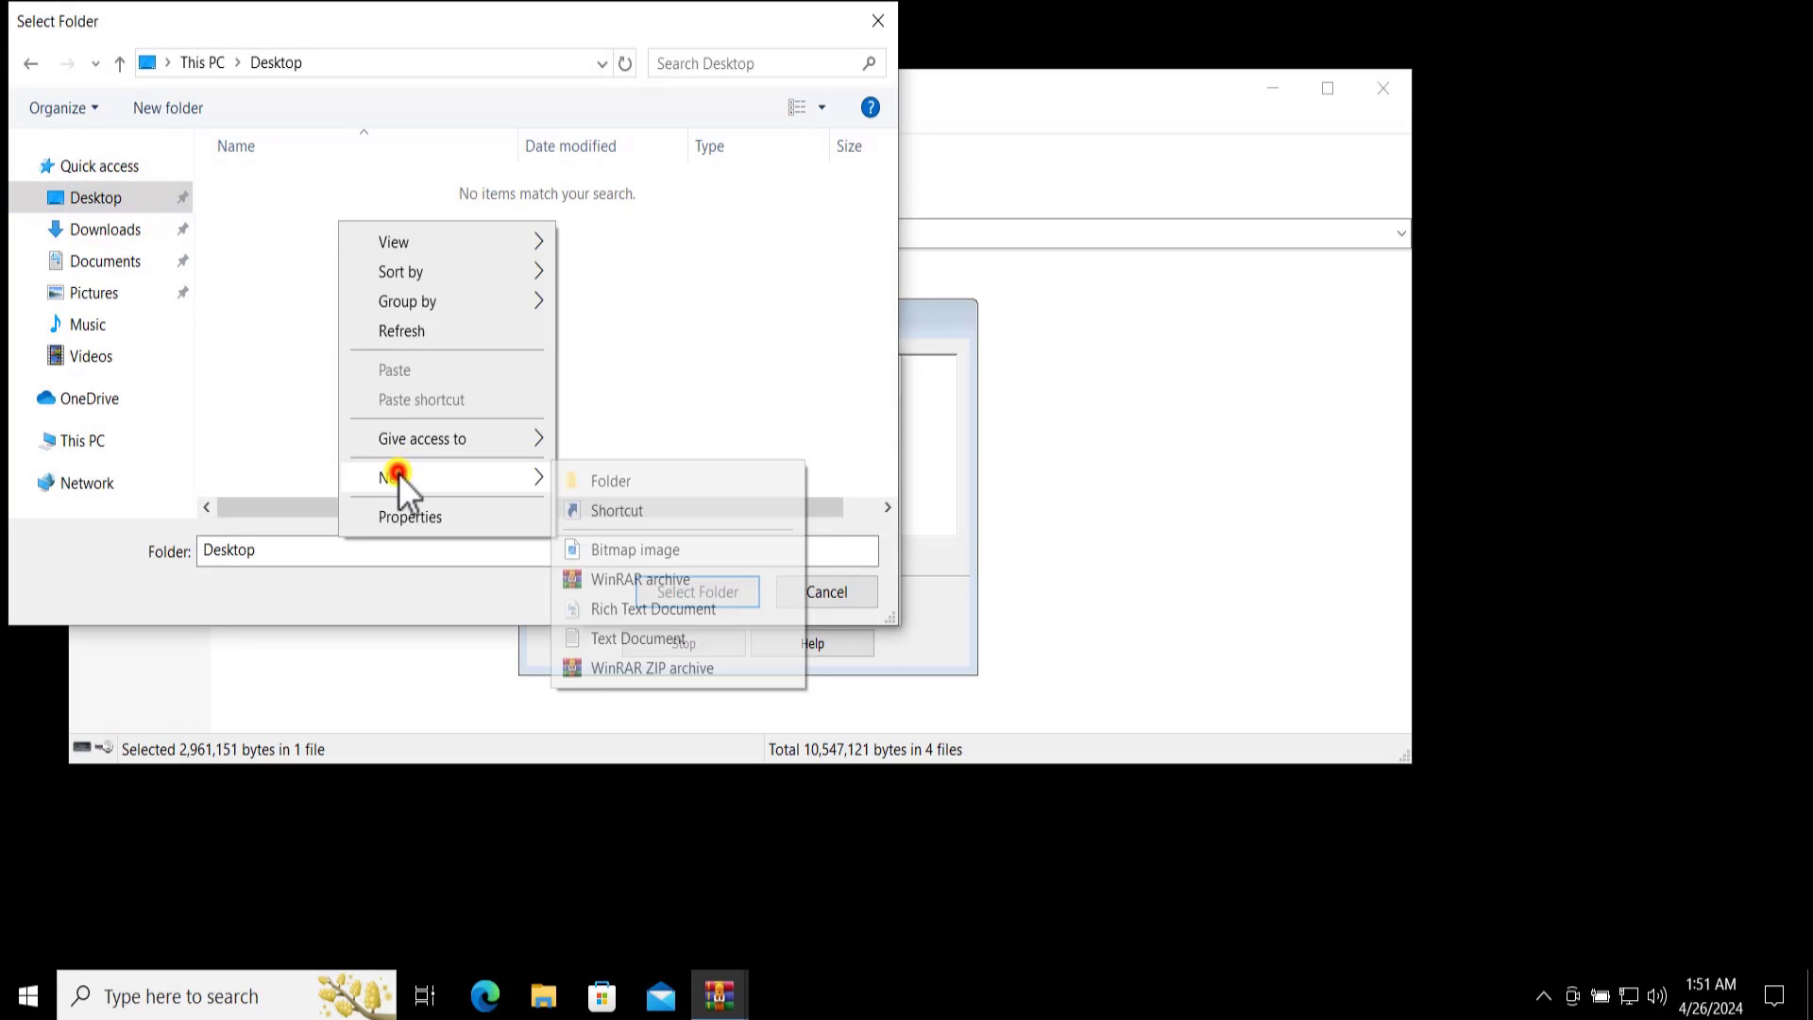
left_click(604, 482)
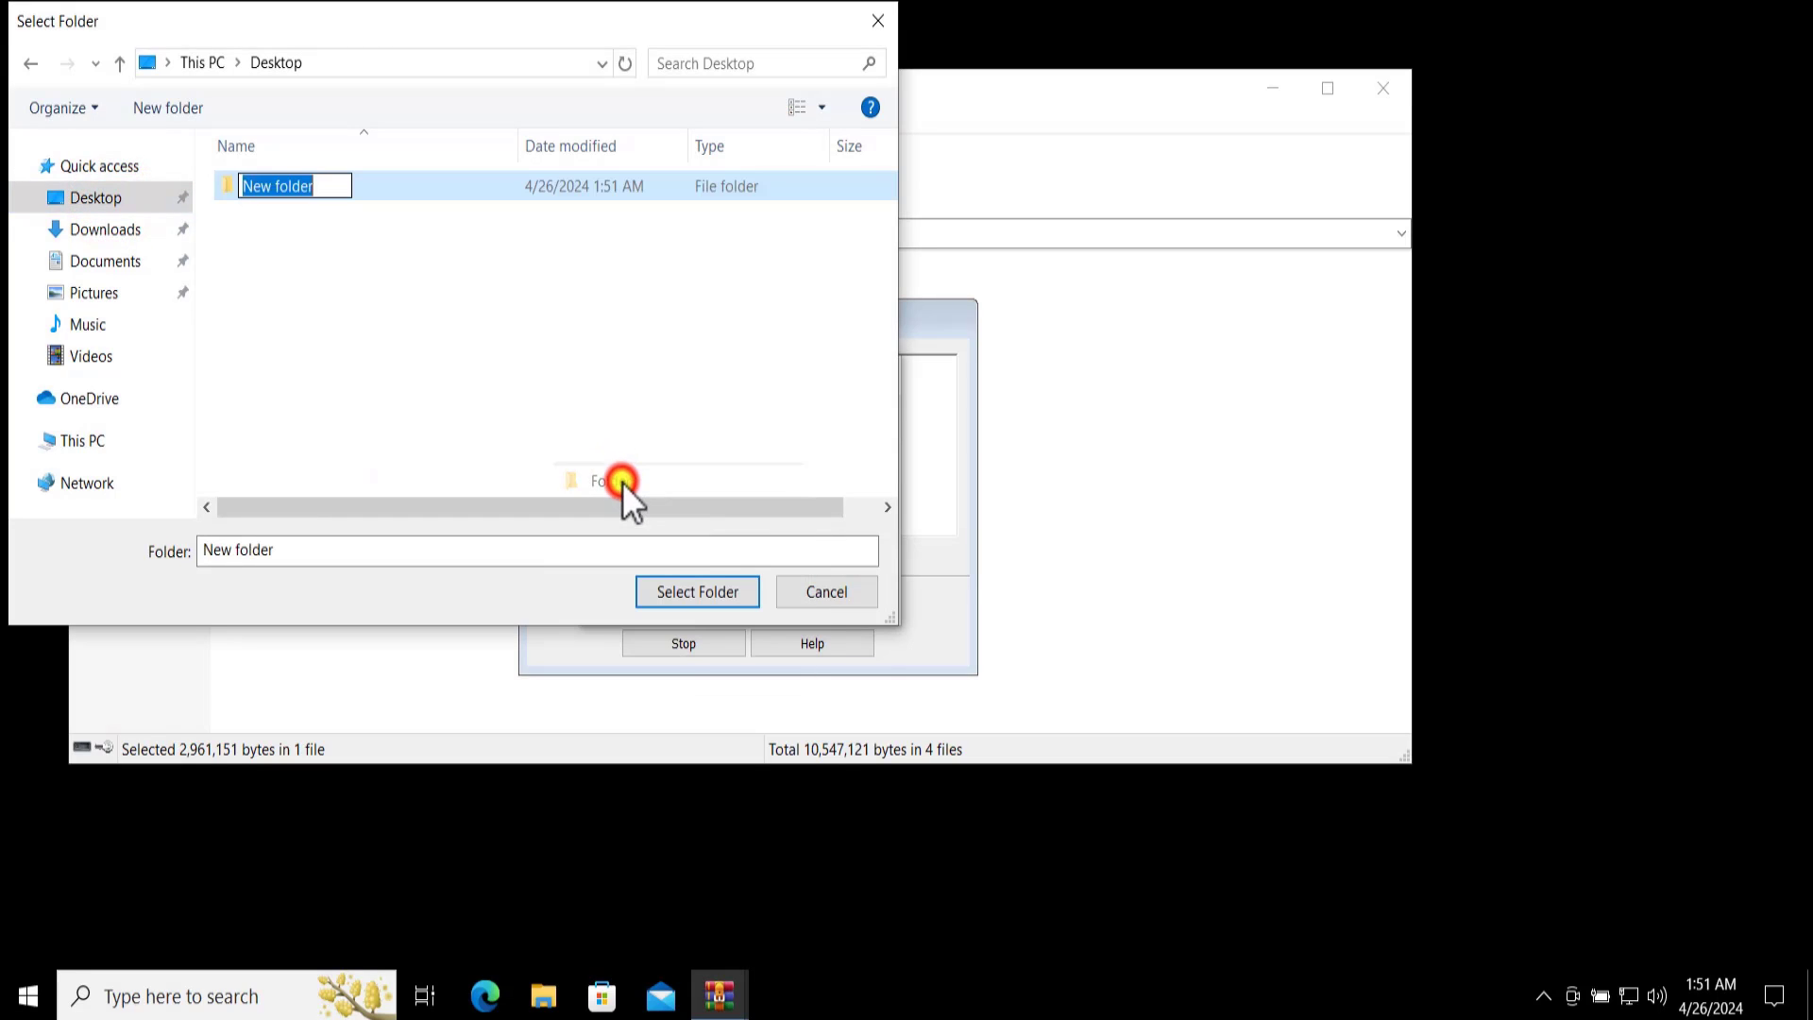
key("Return")
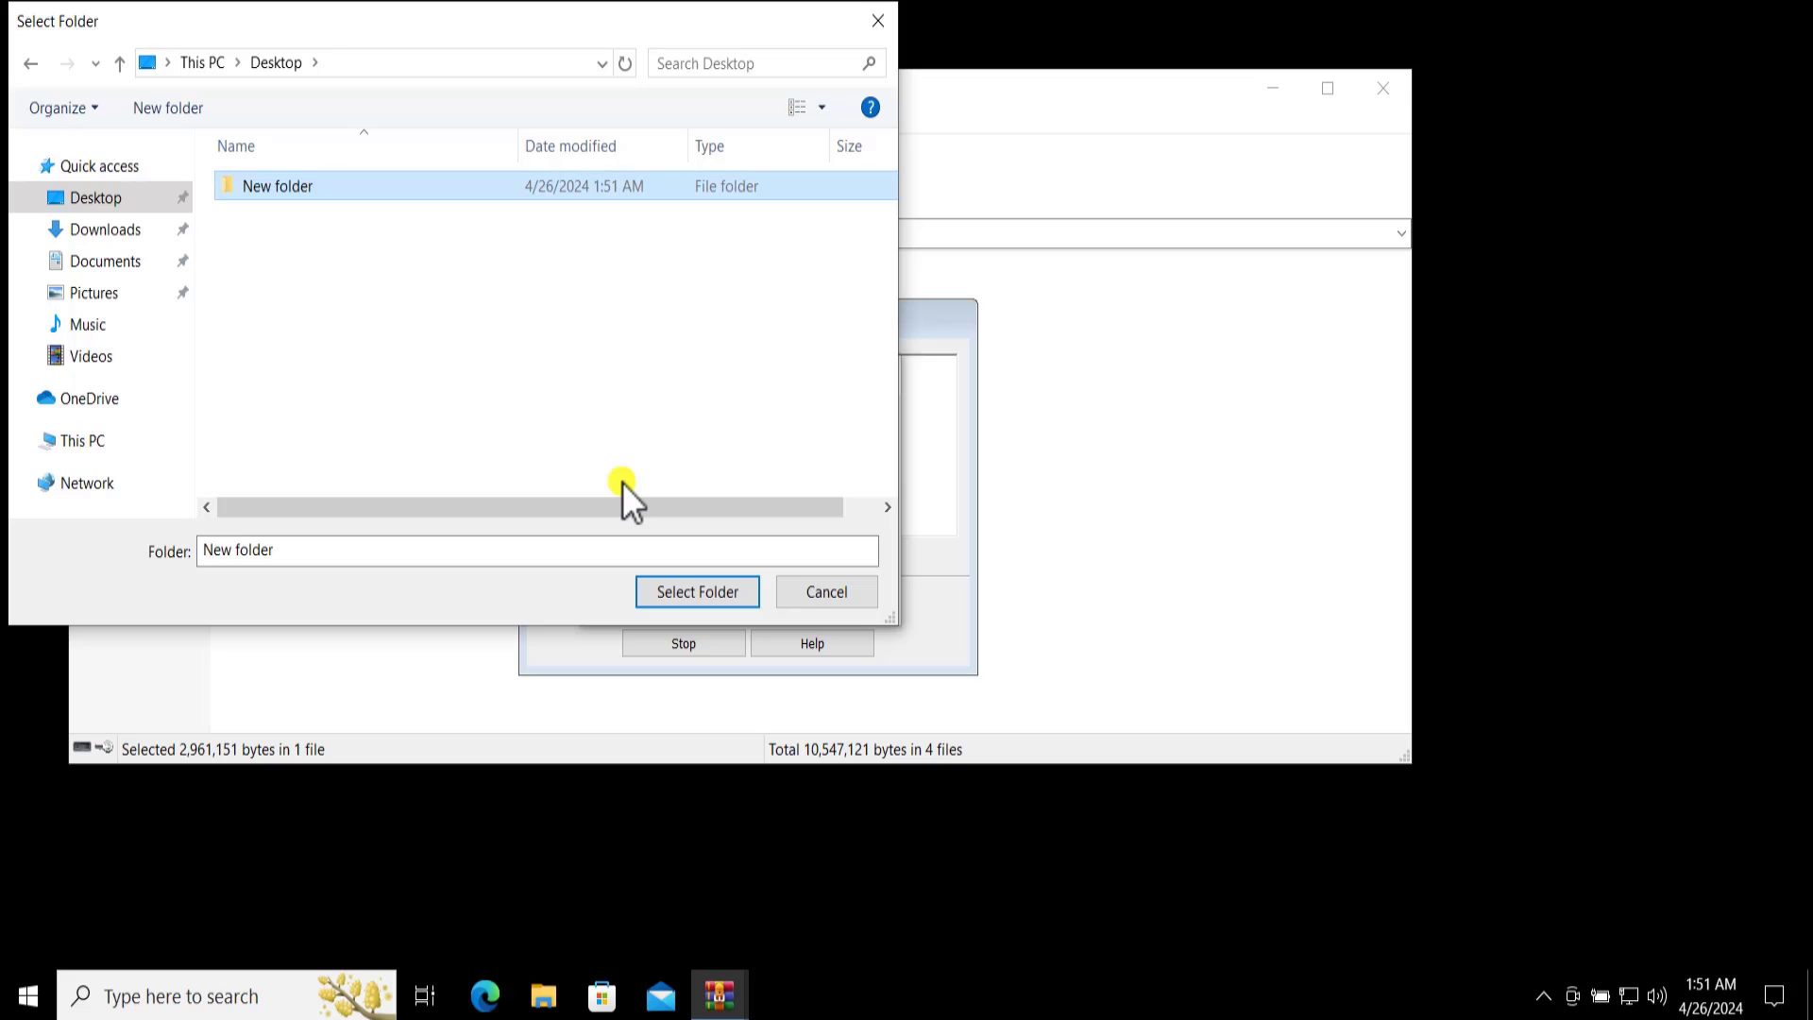
left_click(677, 599)
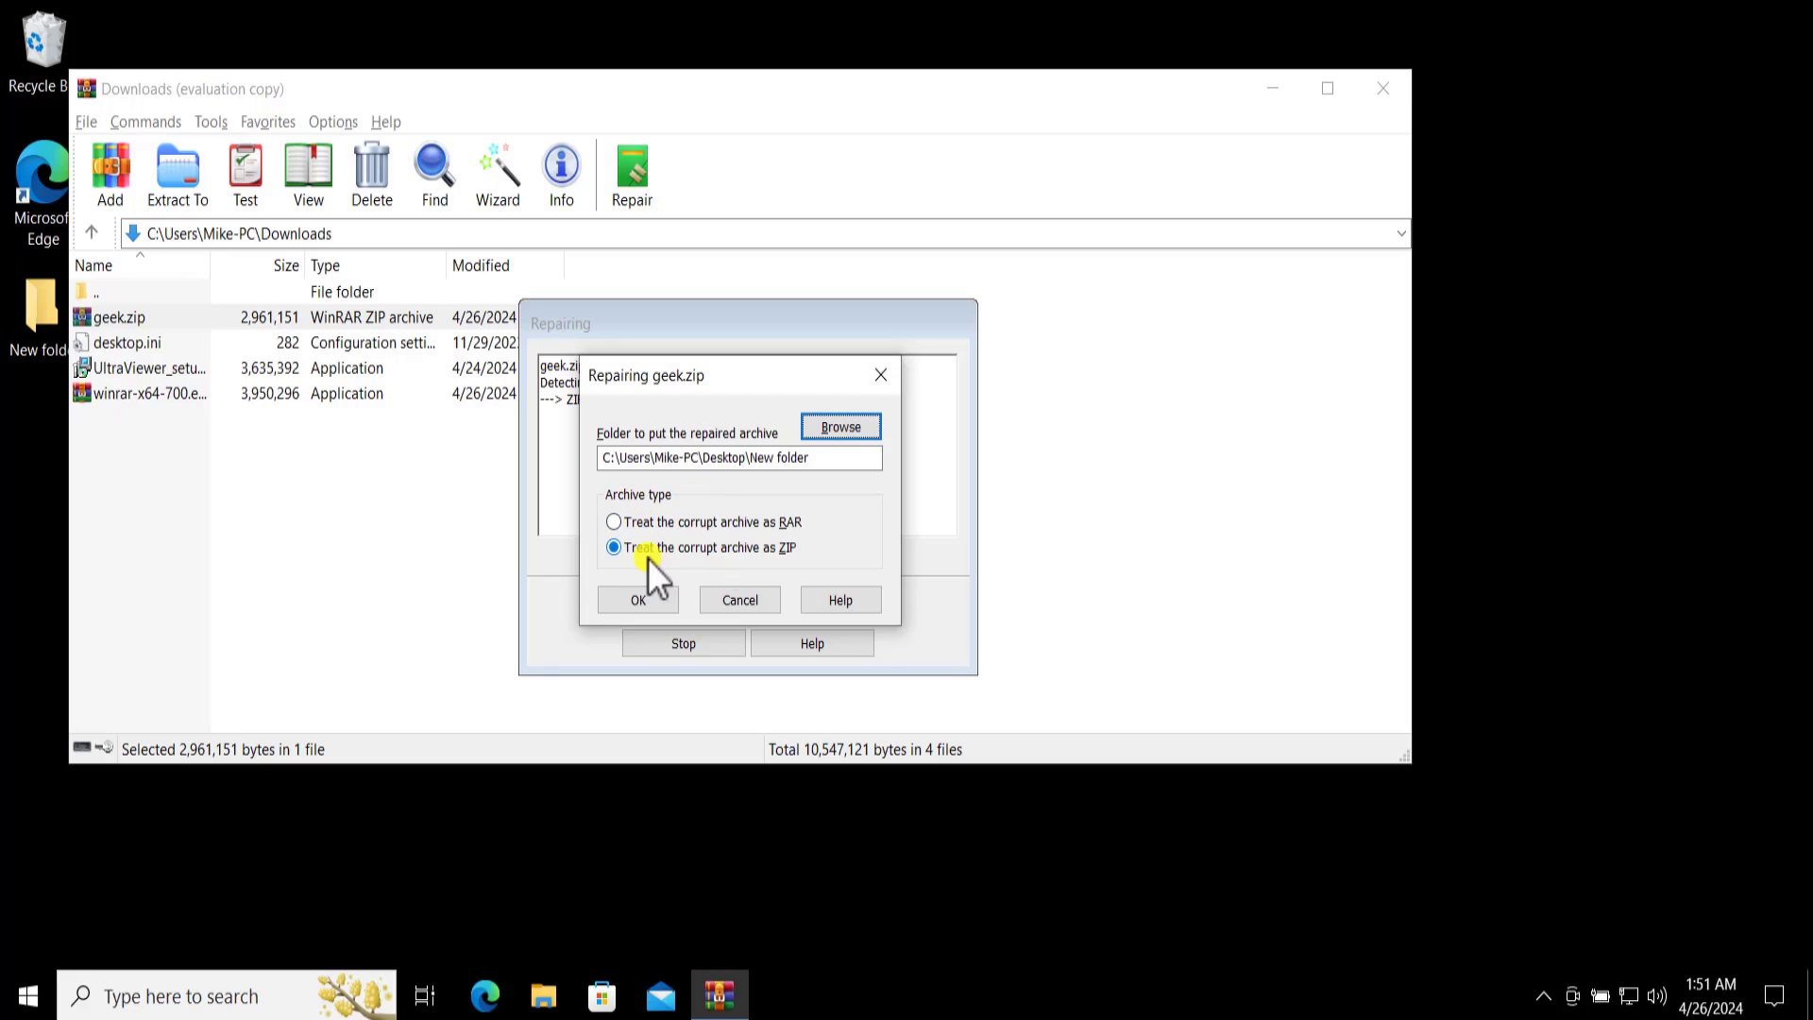
left_click(643, 601)
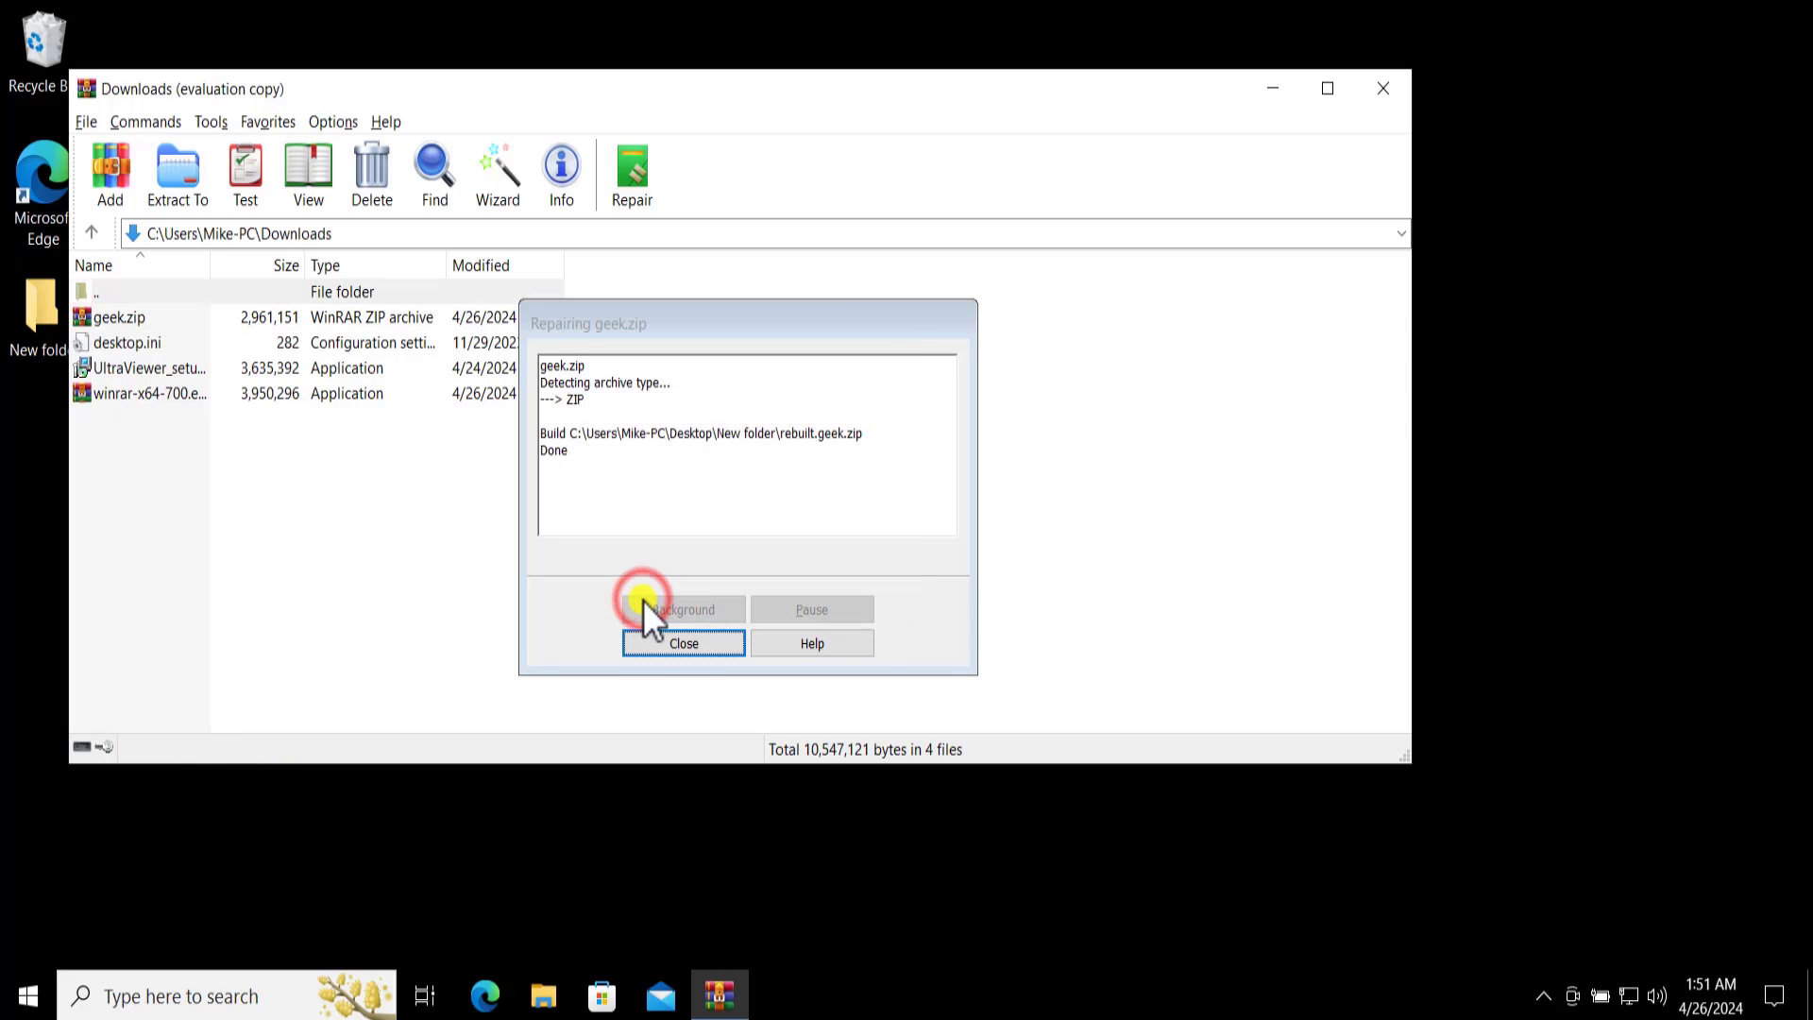
left_click(661, 650)
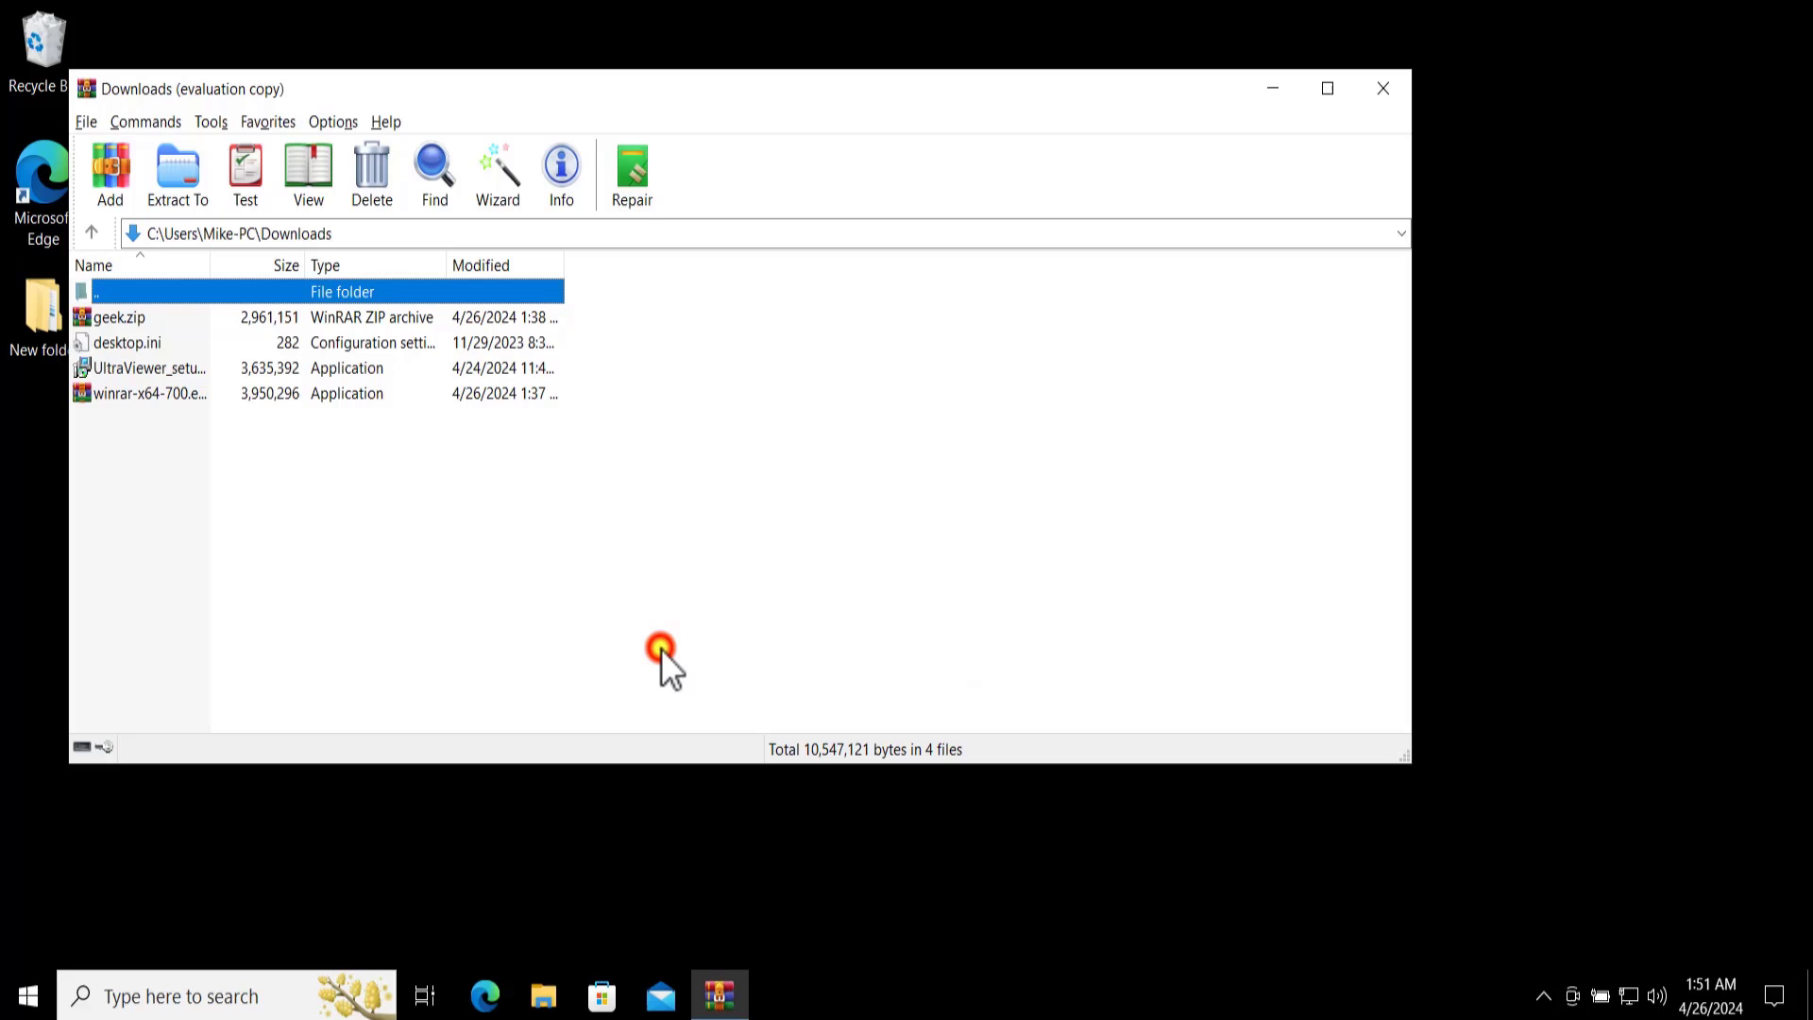
- Open rebuilt.geek from the Desktop's New folder to see geek.exe, then close all windows
left_click(1397, 95)
double_click(46, 330)
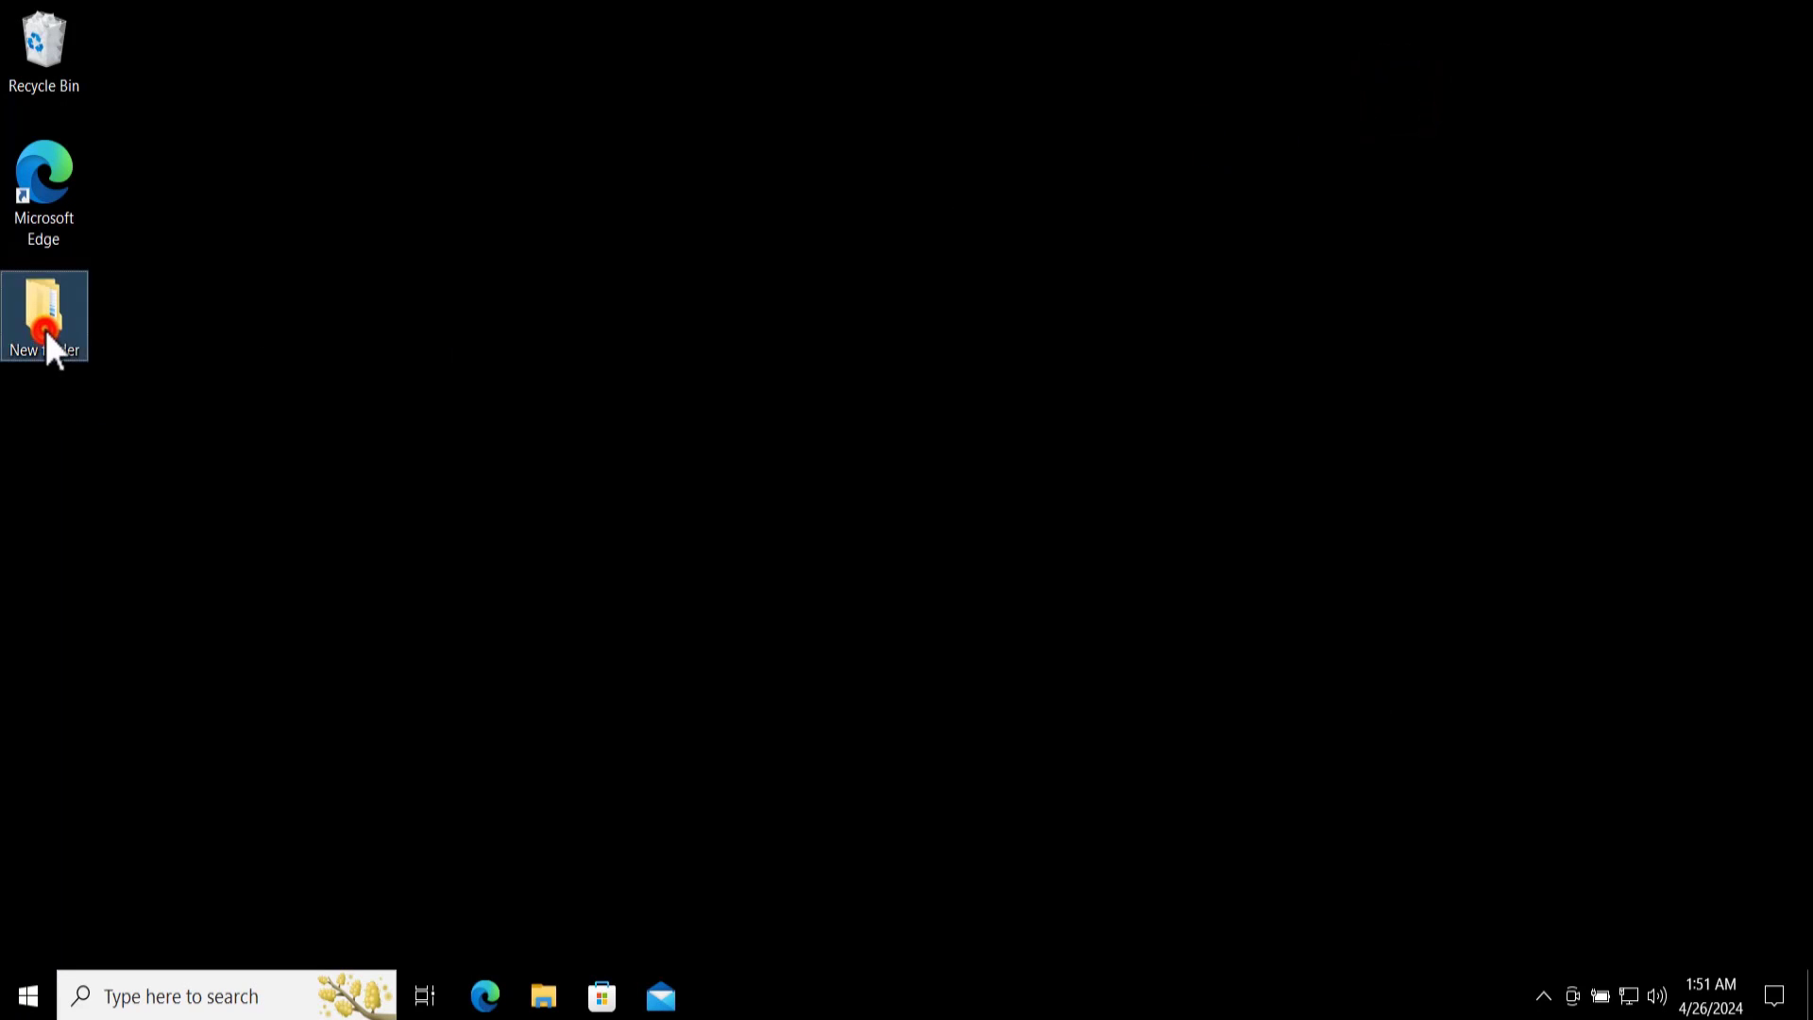
left_click(569, 286)
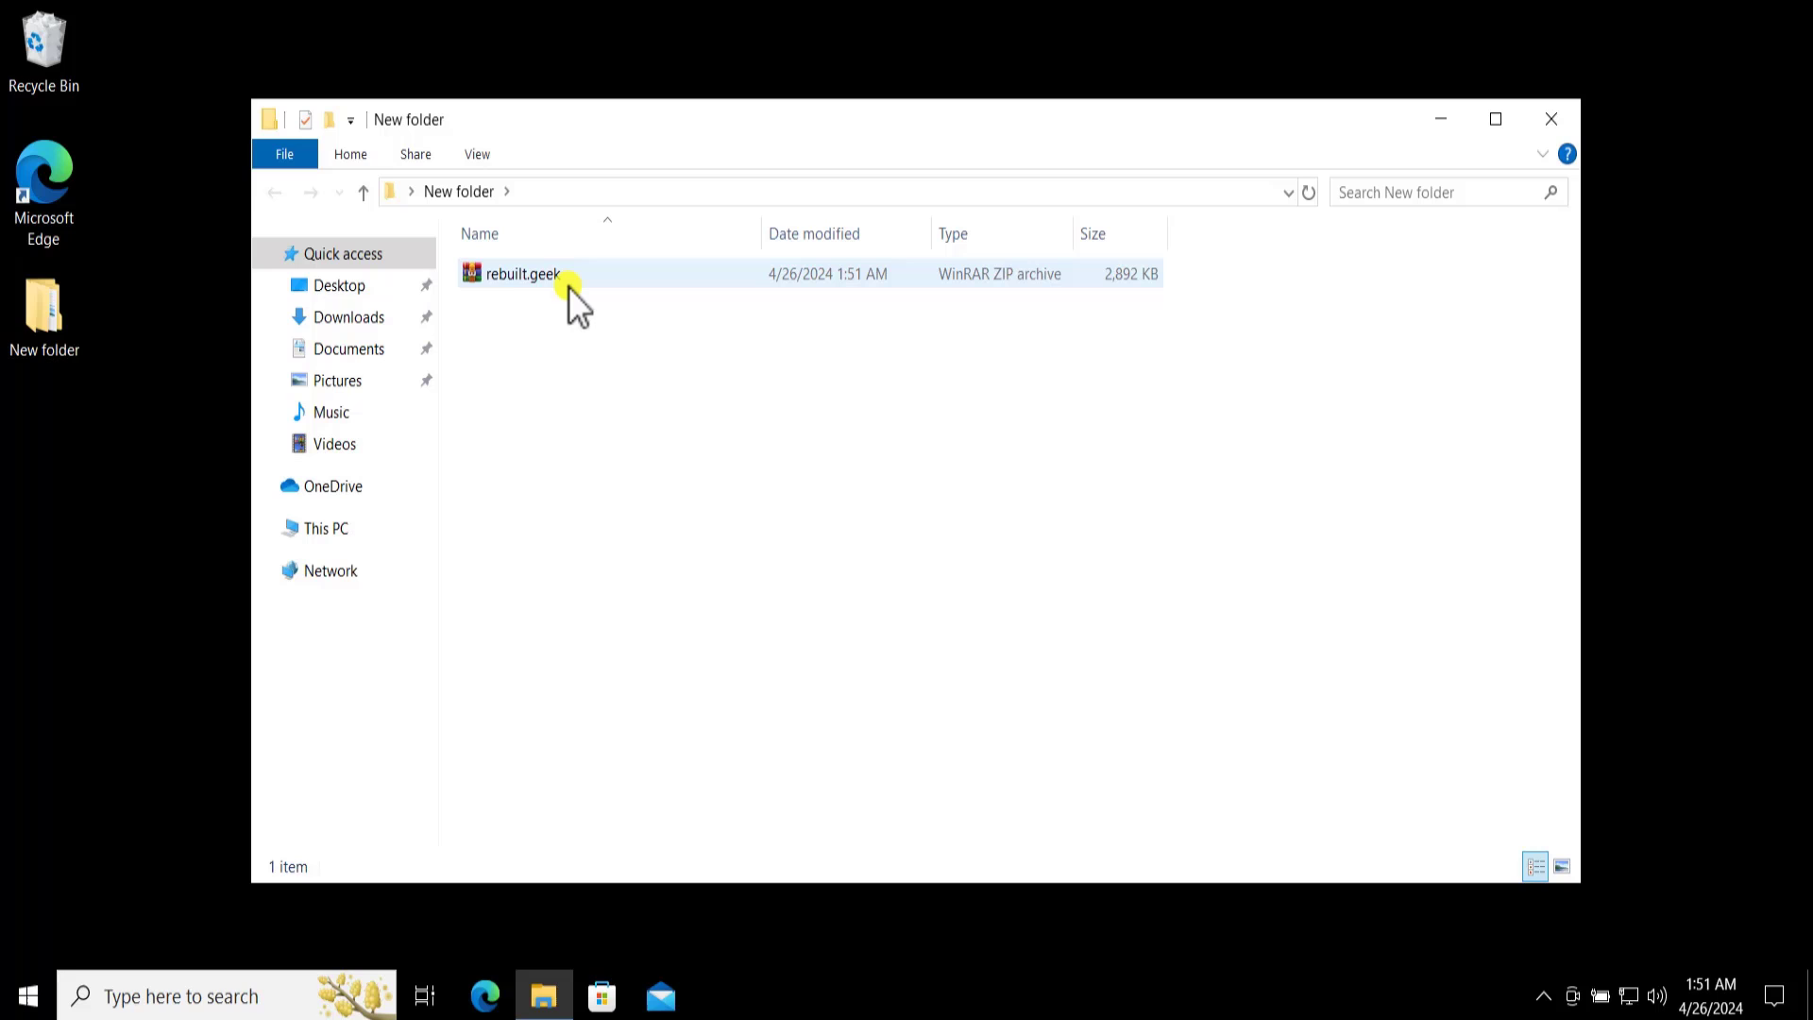
double_click(568, 286)
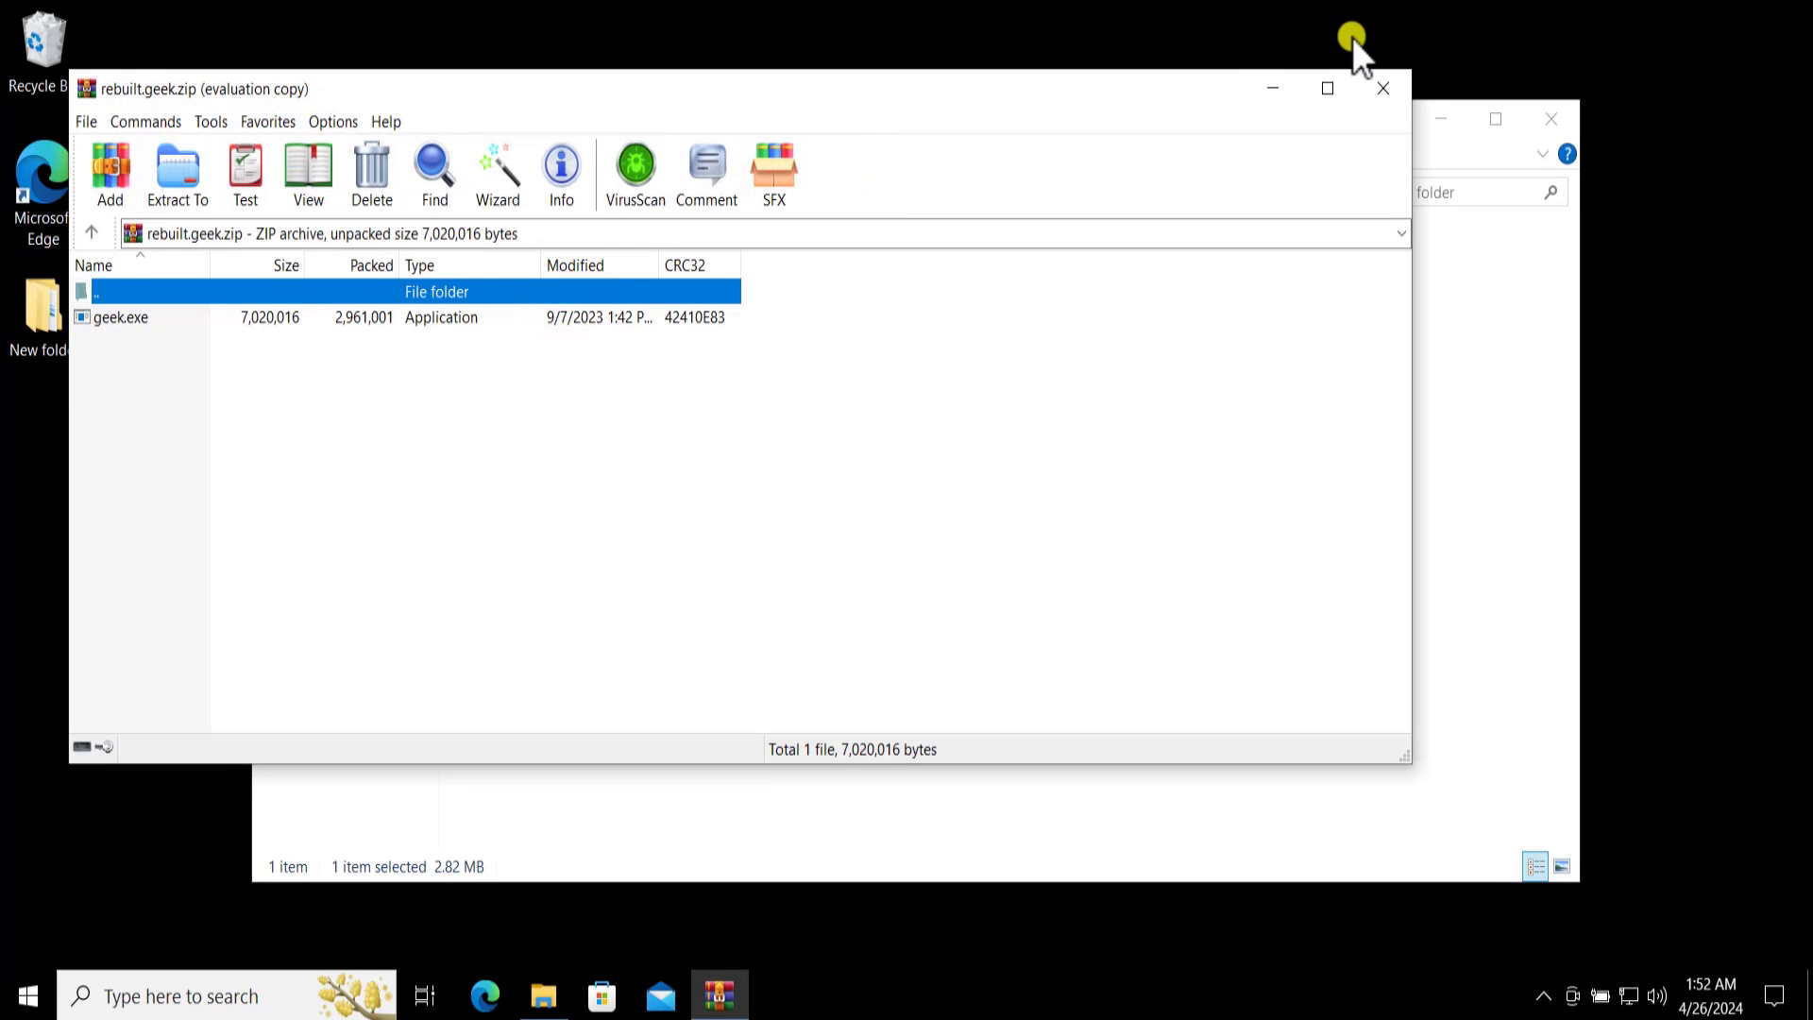
left_click(1388, 92)
key("alt+F4")
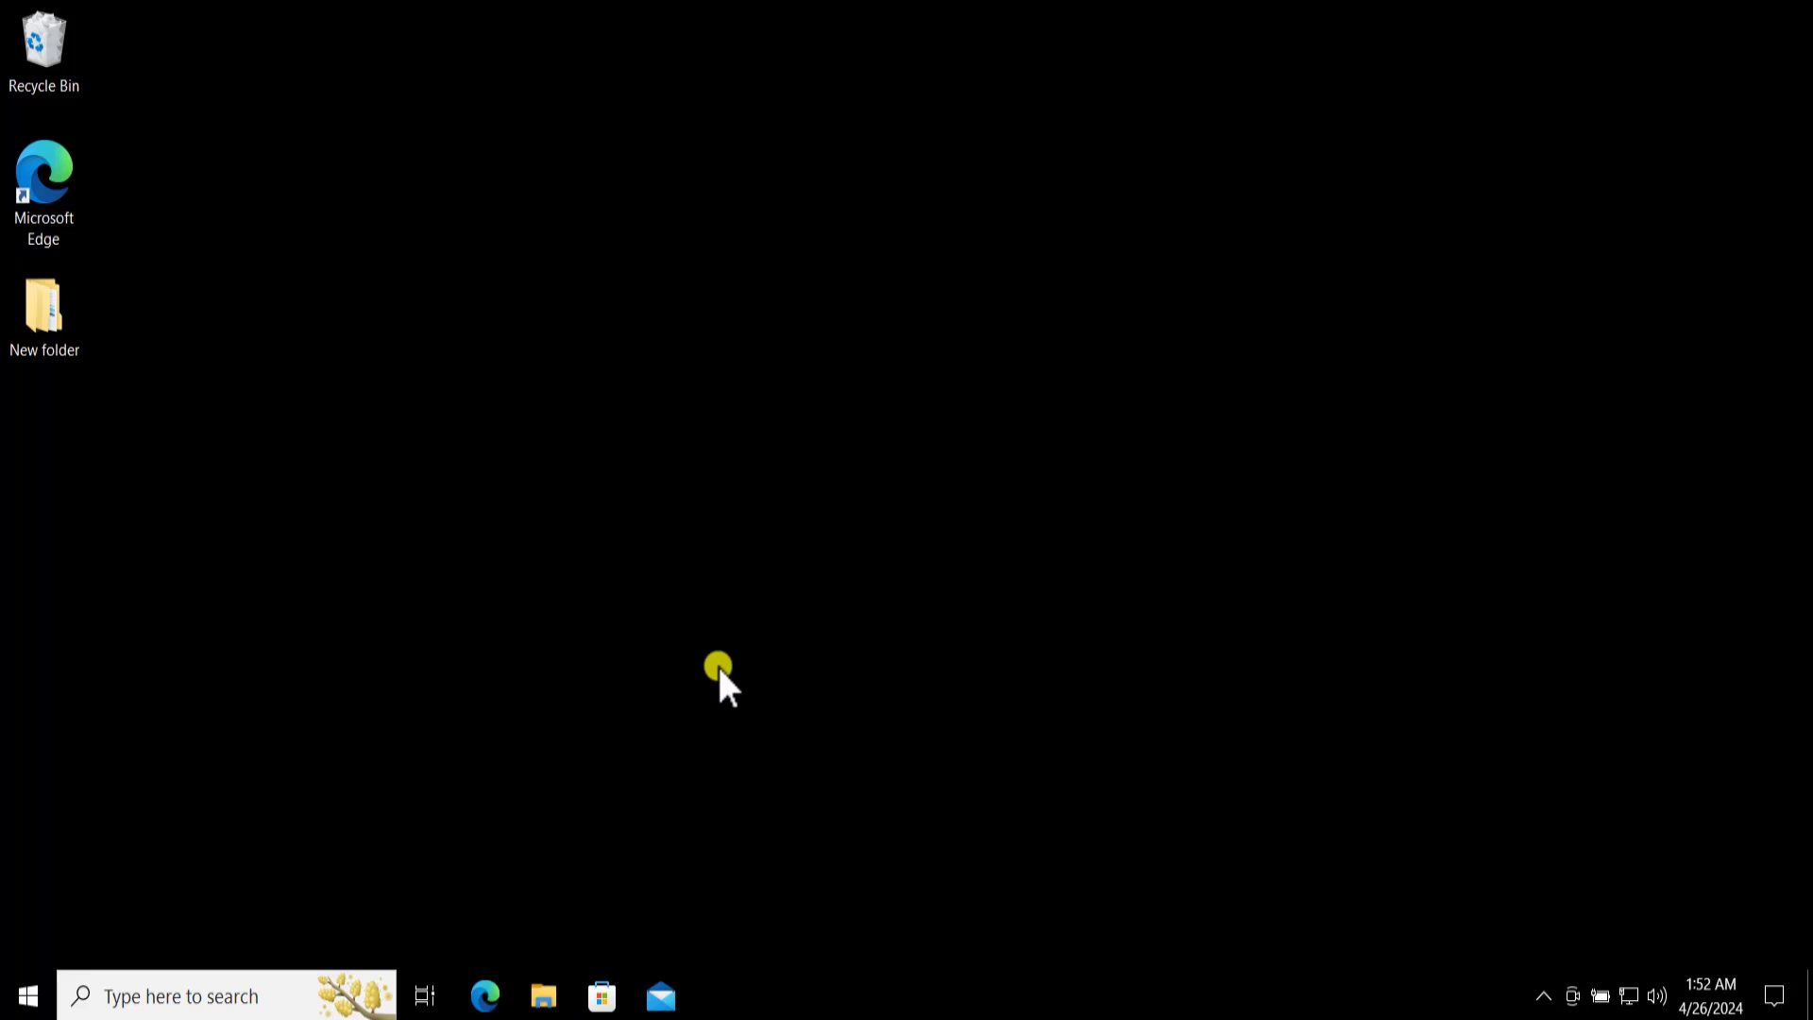
- Open the geek archive from File Explorer's Downloads folder in WinRAR
left_click(545, 999)
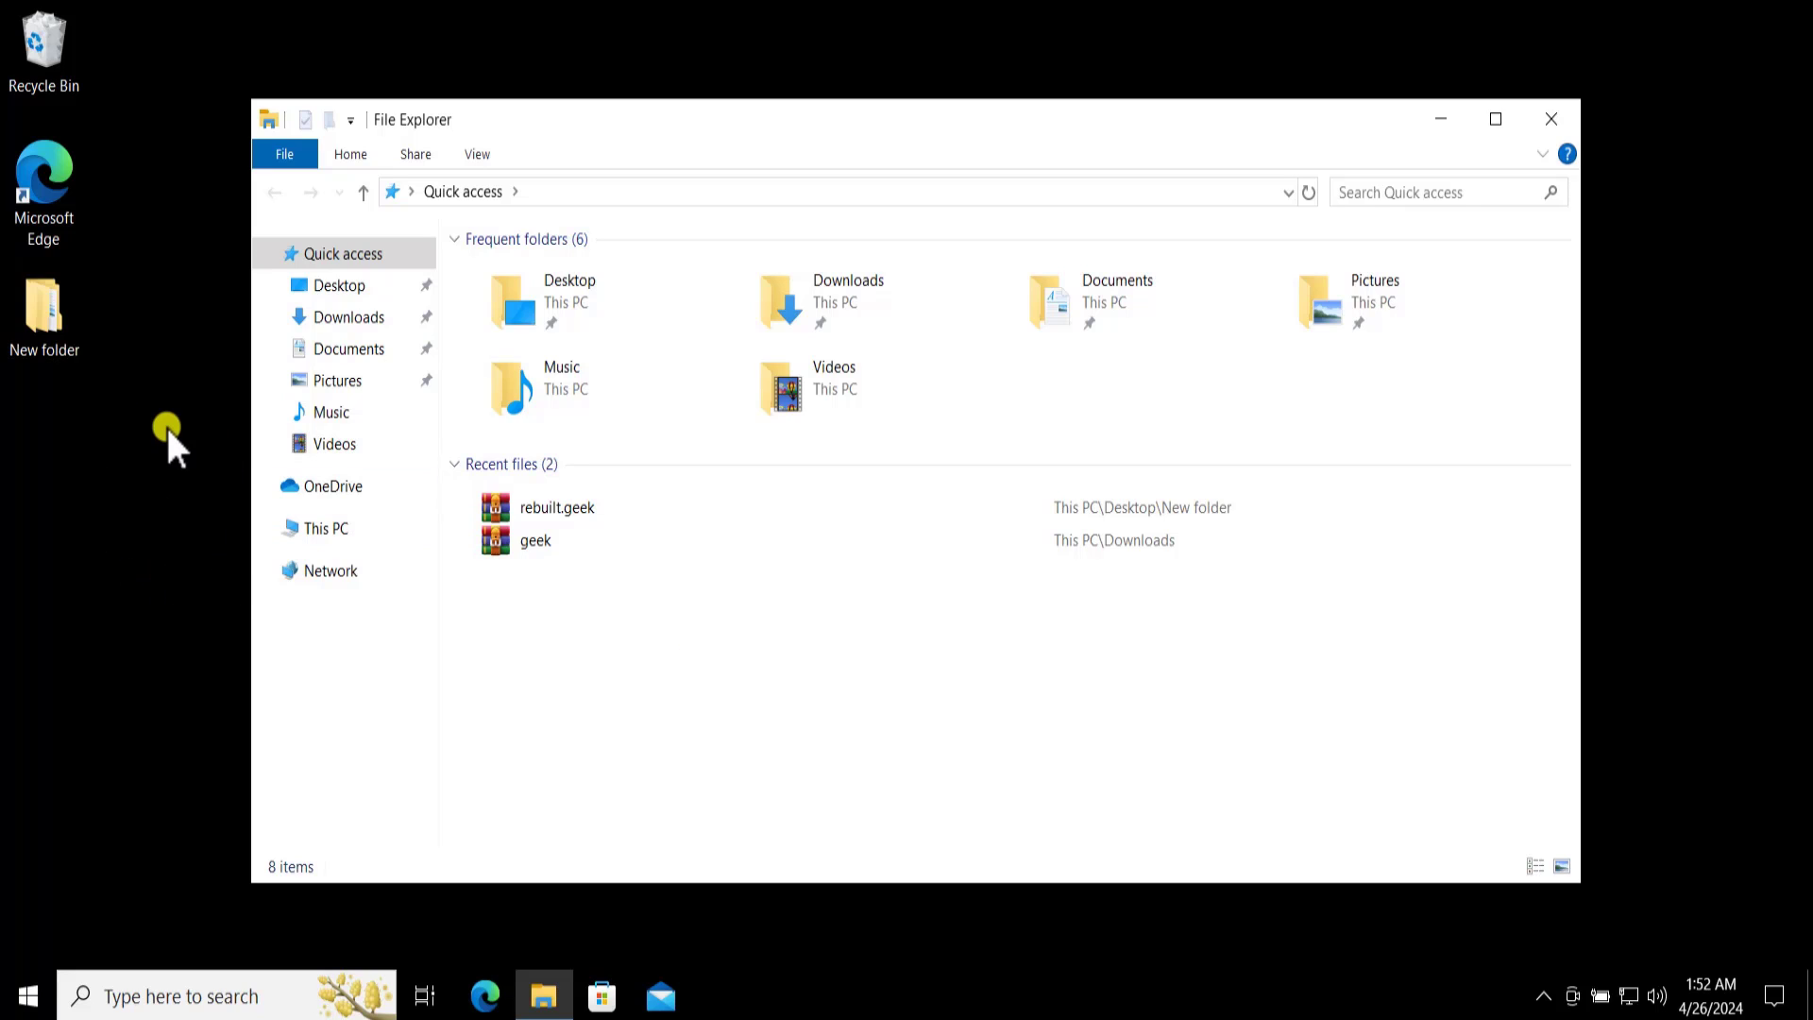
left_click(373, 318)
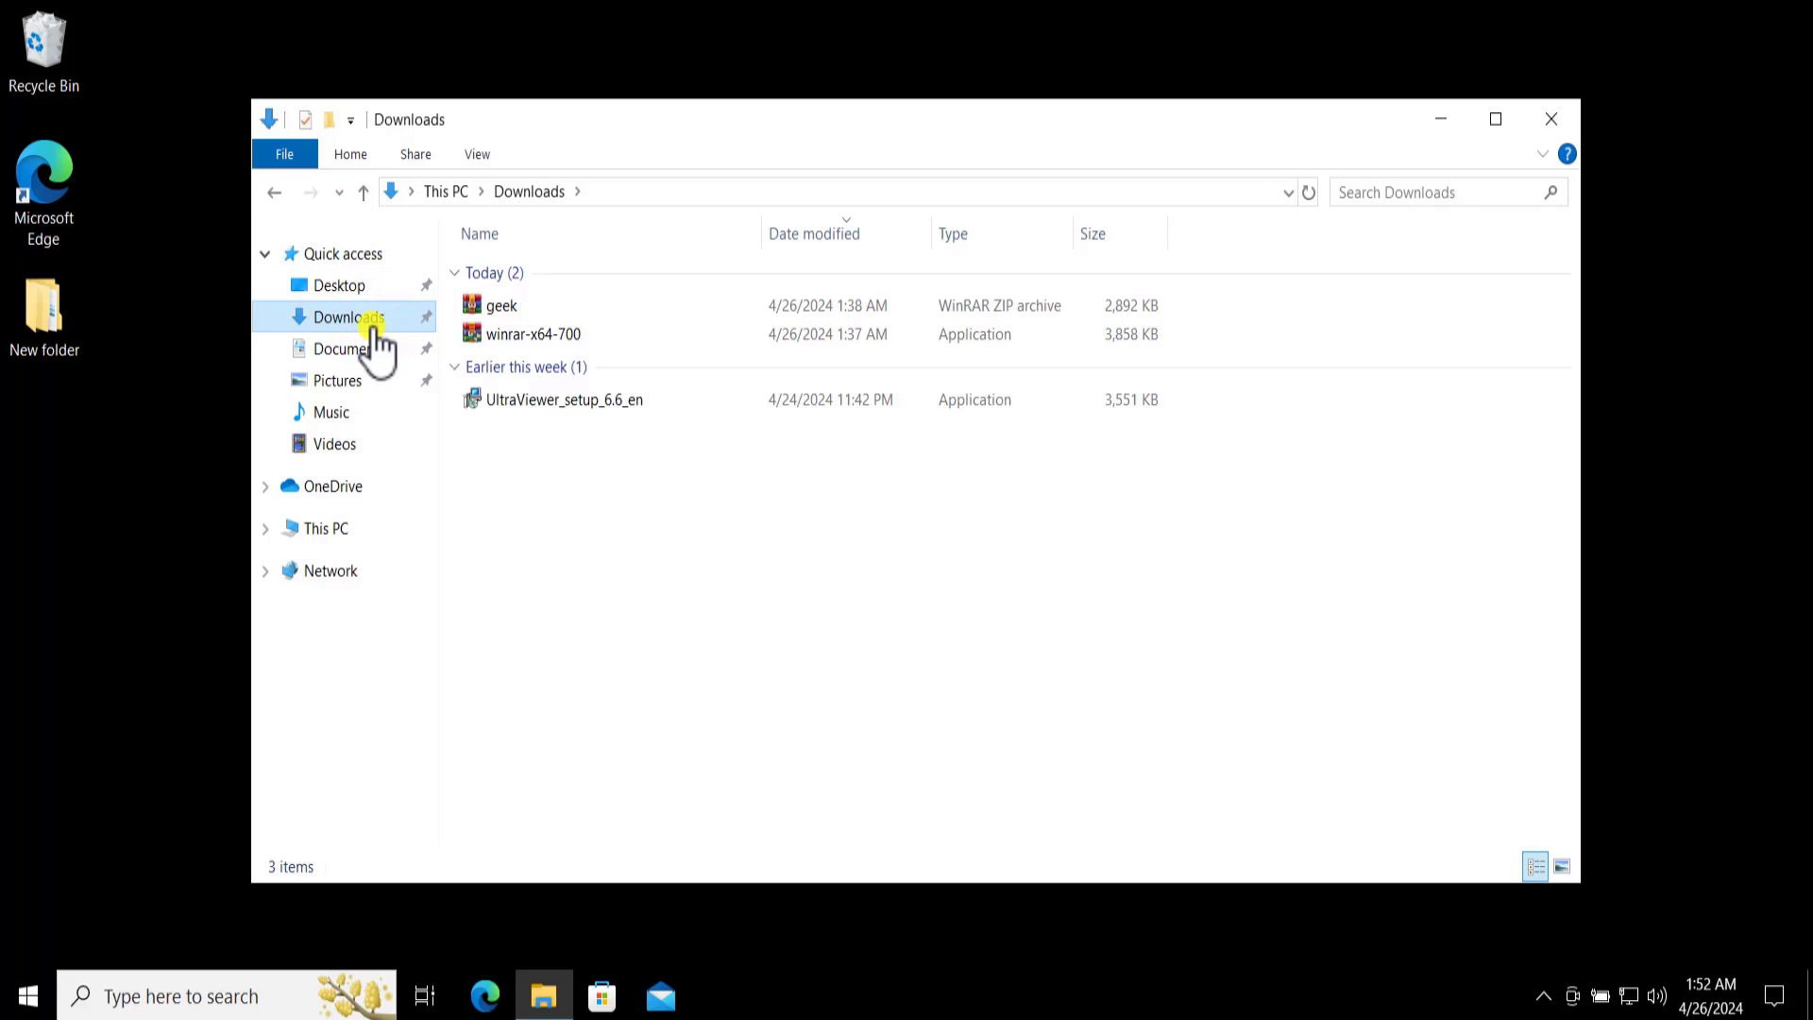
left_click(521, 304)
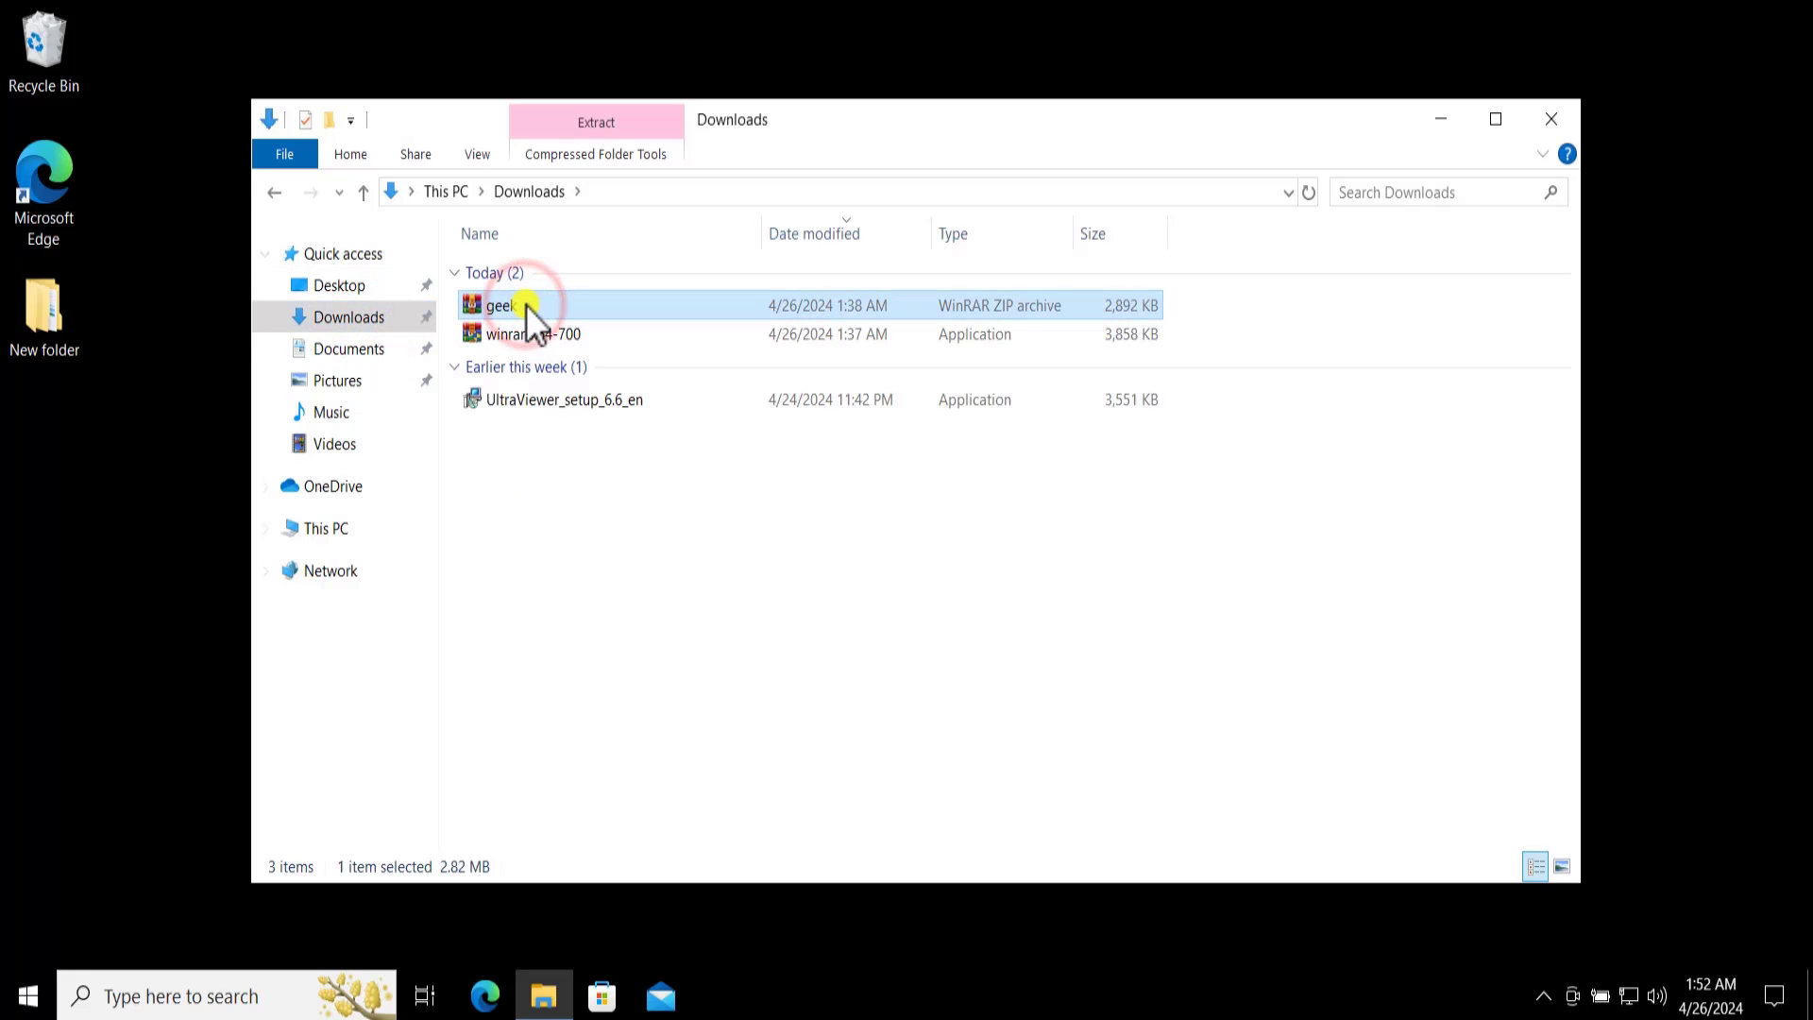
right_click(528, 307)
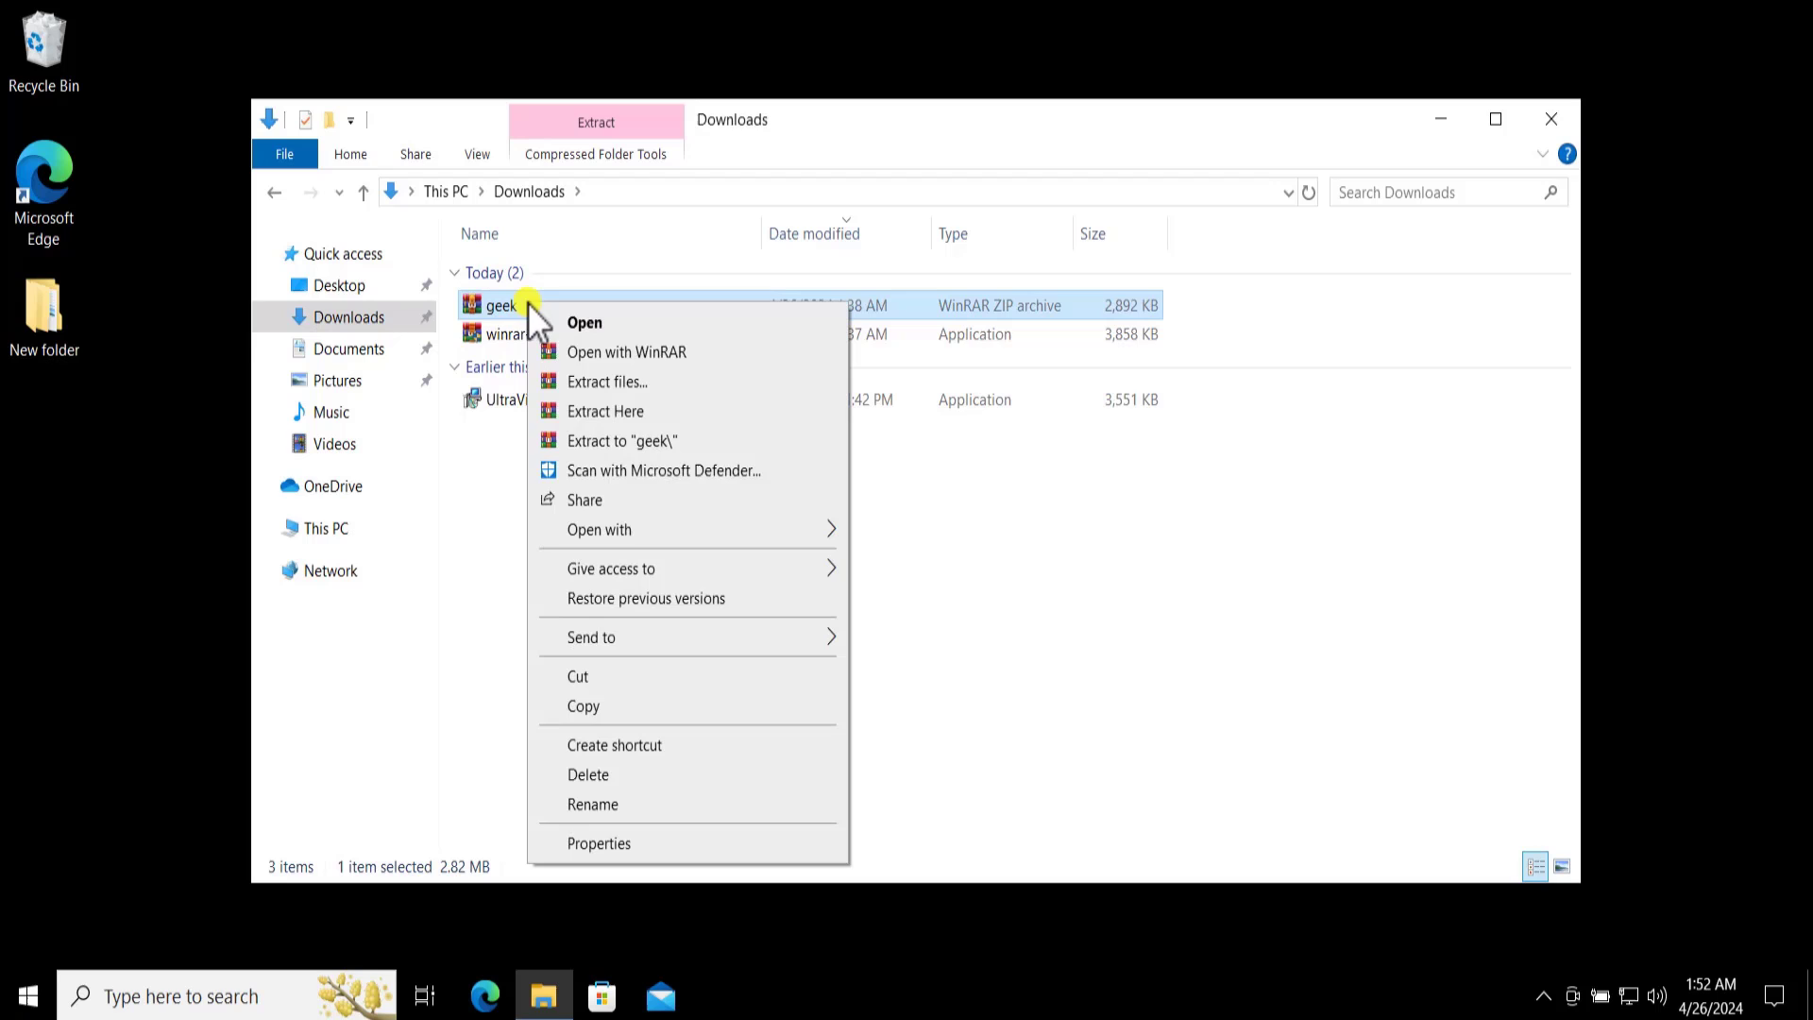
left_click(557, 319)
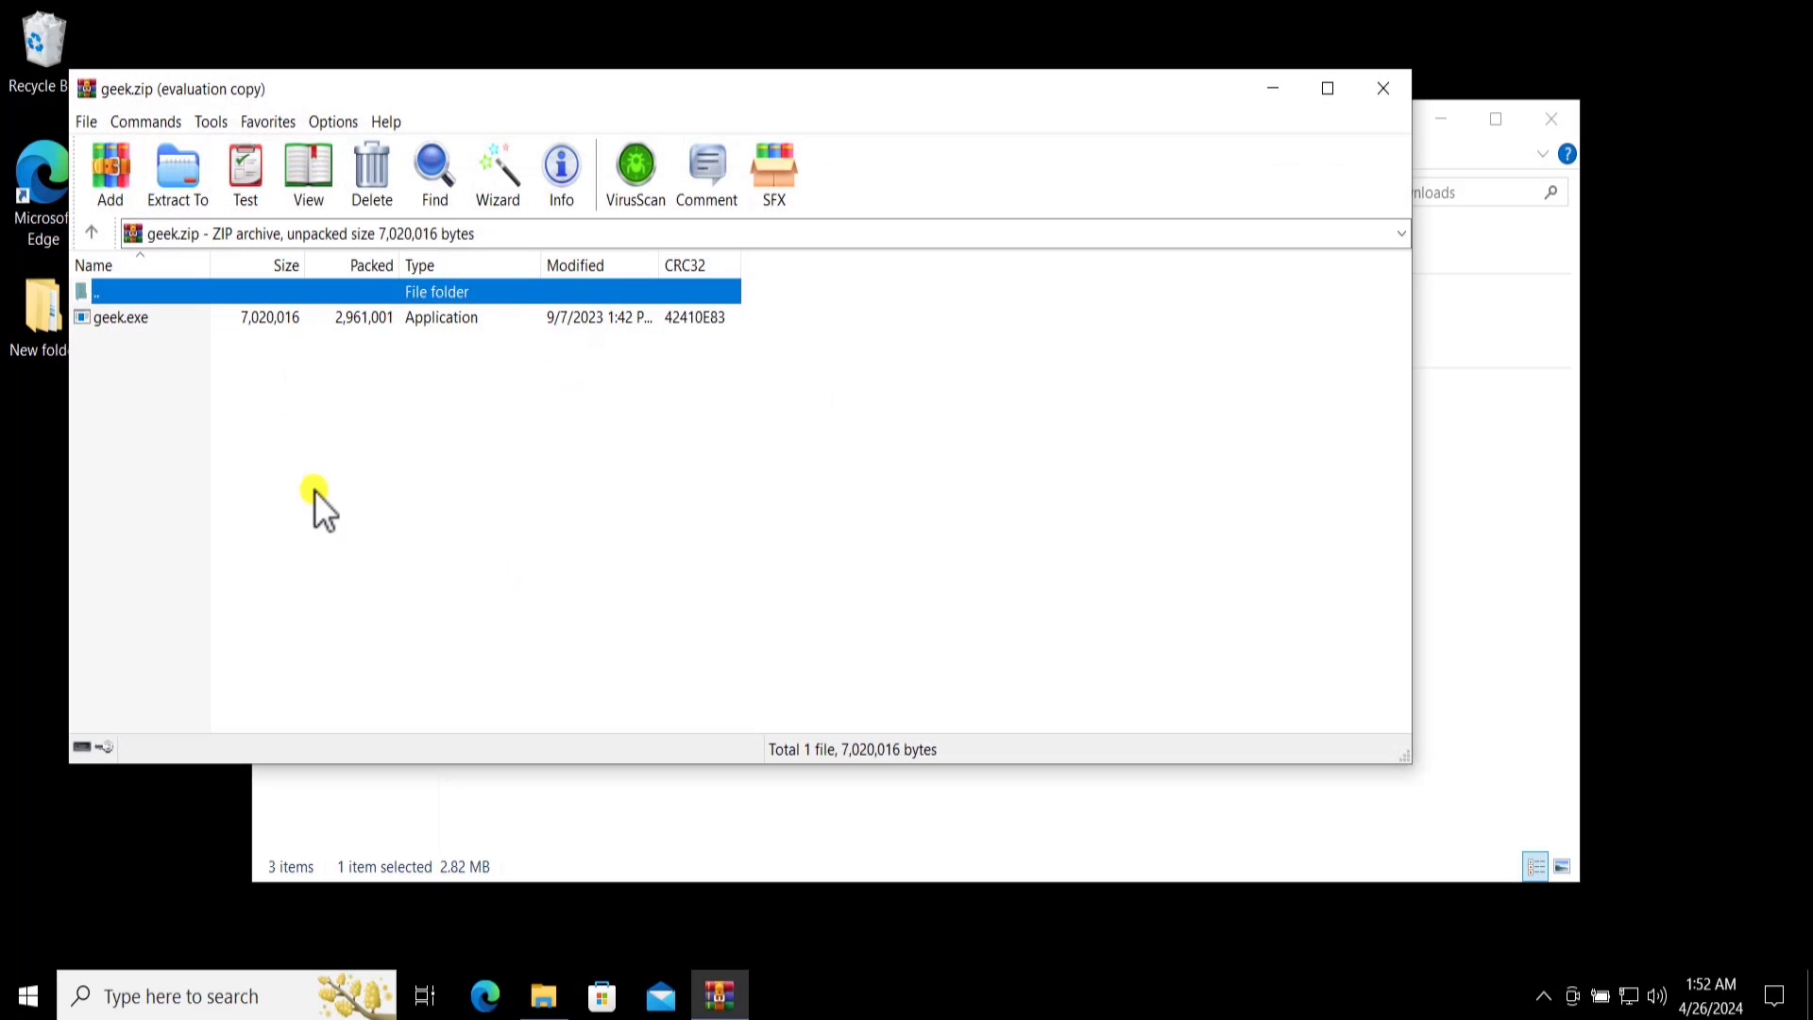
- Run Repair archive on geek.zip treating it as ZIP, then close WinRAR
left_click(217, 122)
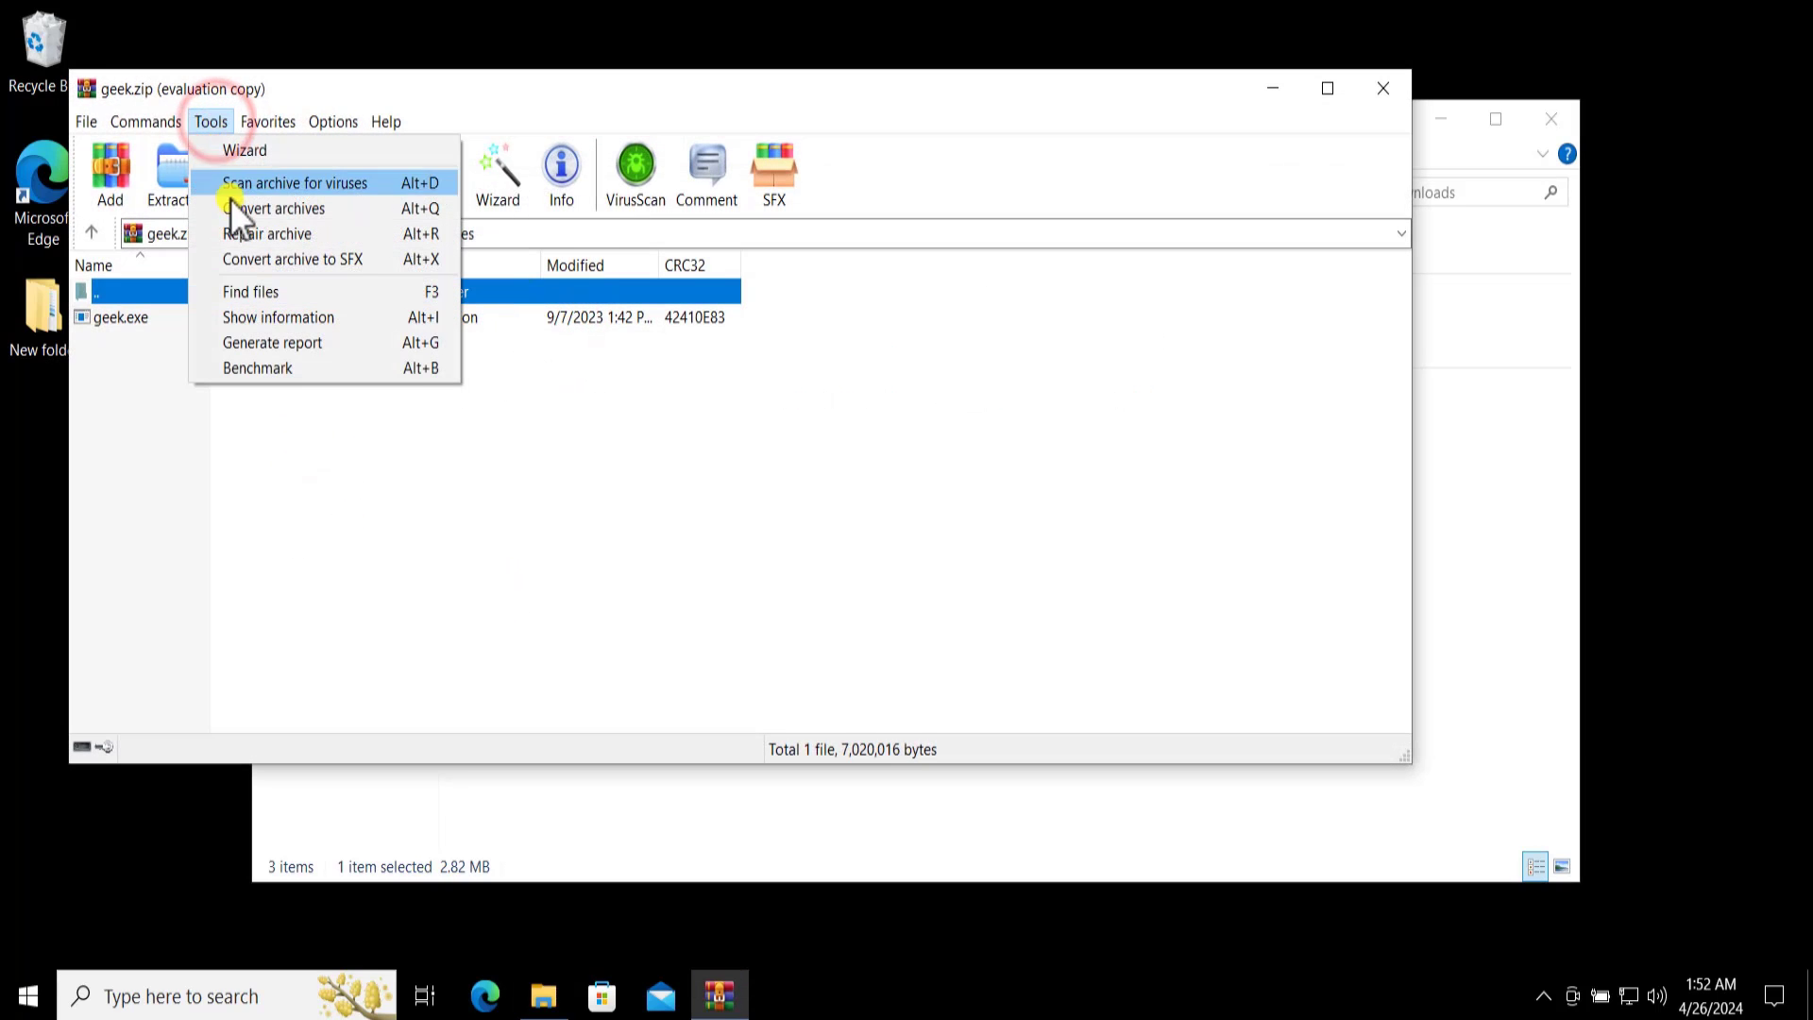
left_click(242, 236)
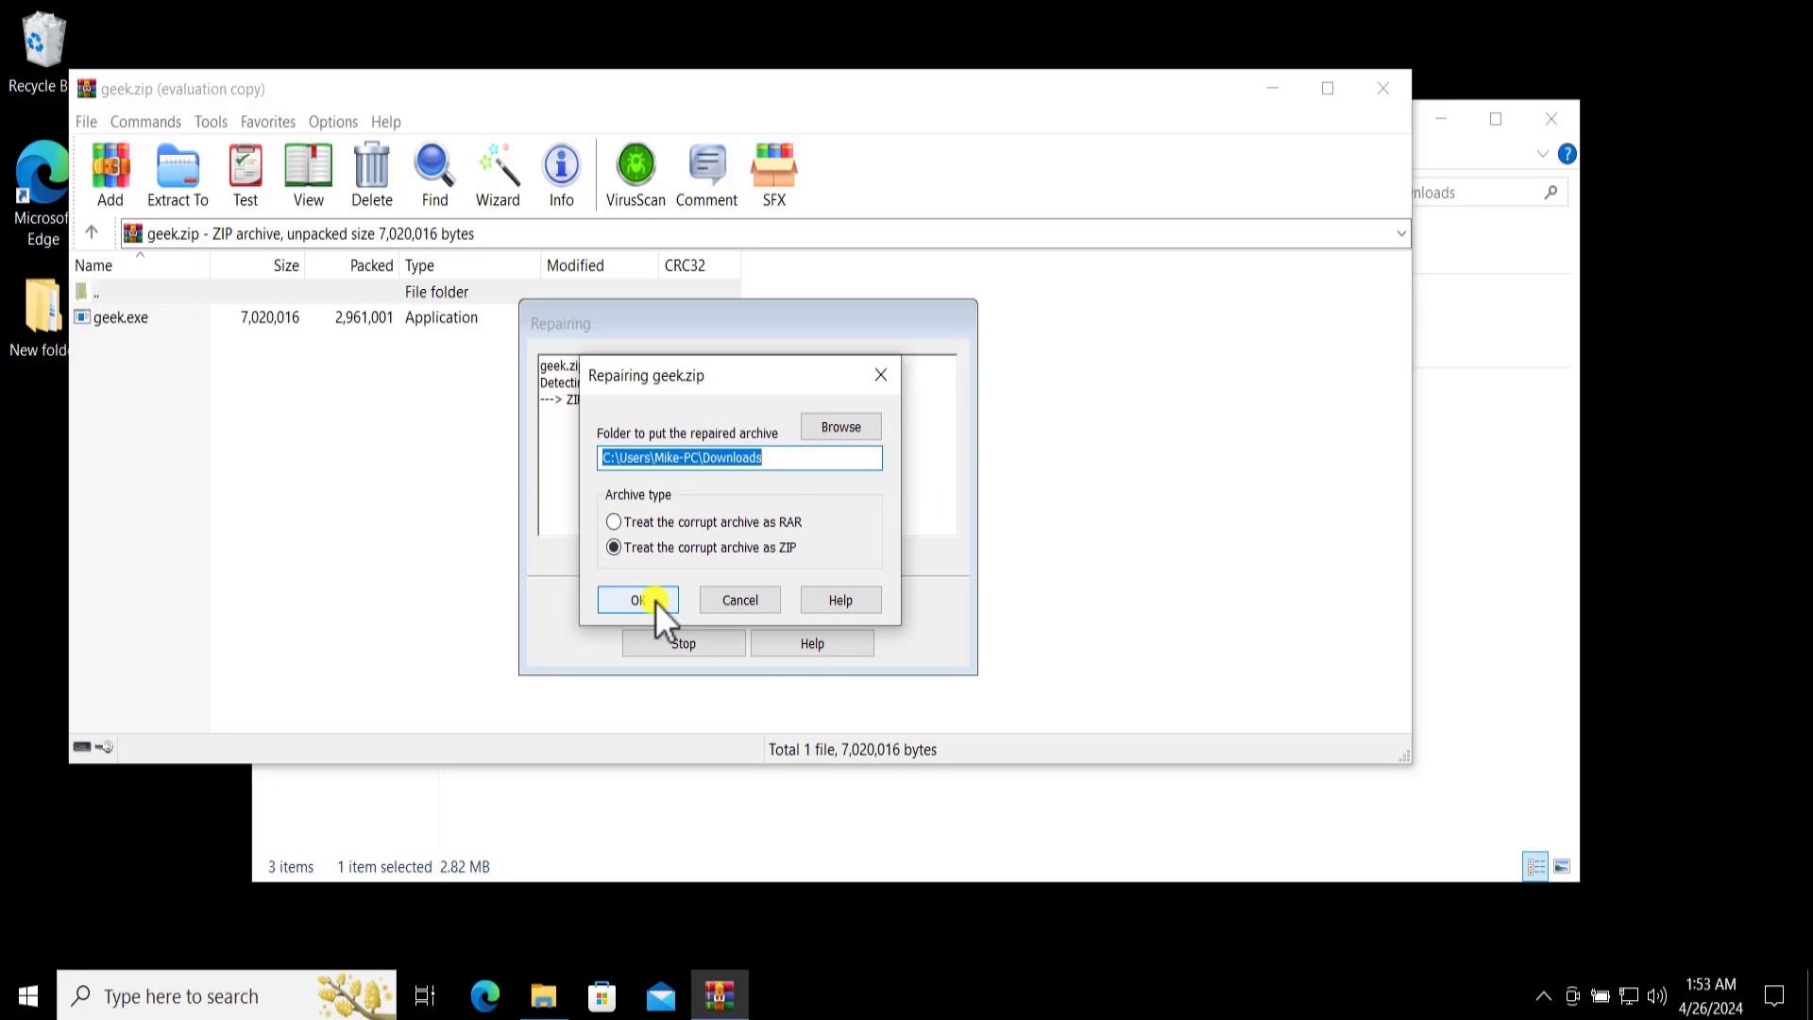
left_click(763, 603)
left_click(1399, 88)
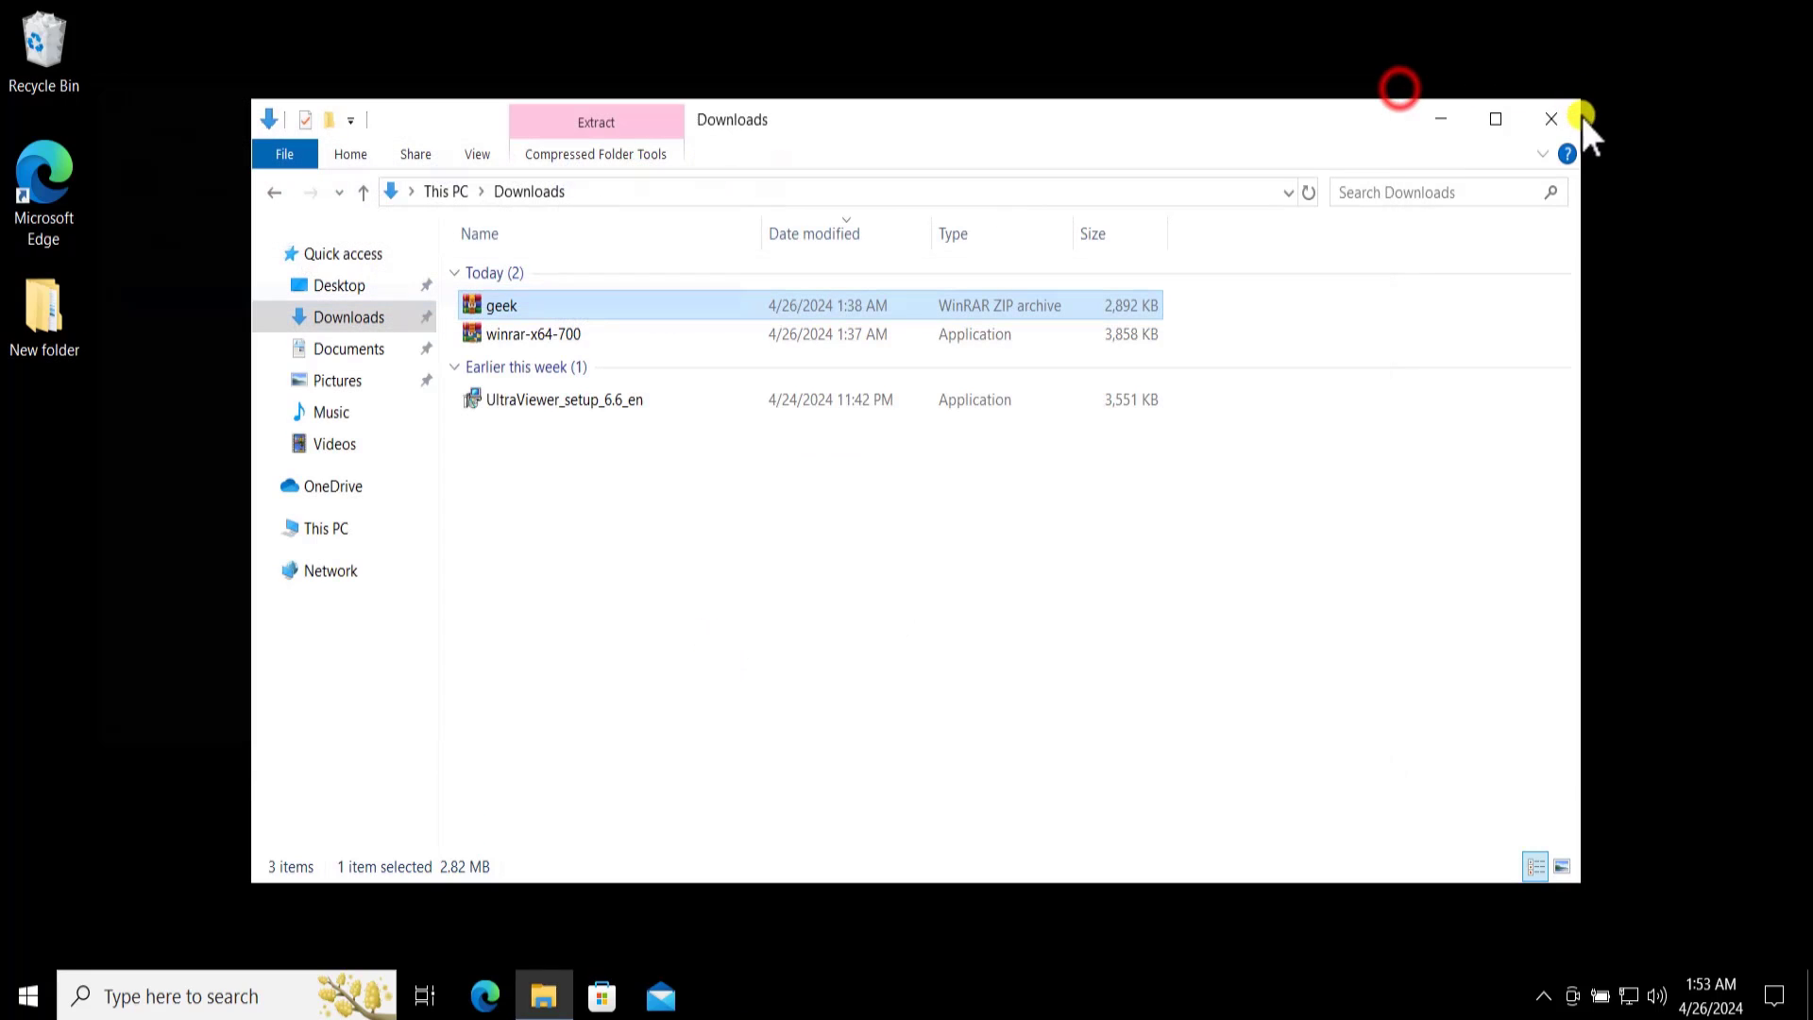
- Close Explorer, launch Edge, and search Google for 'download 7zip'
left_click(1571, 119)
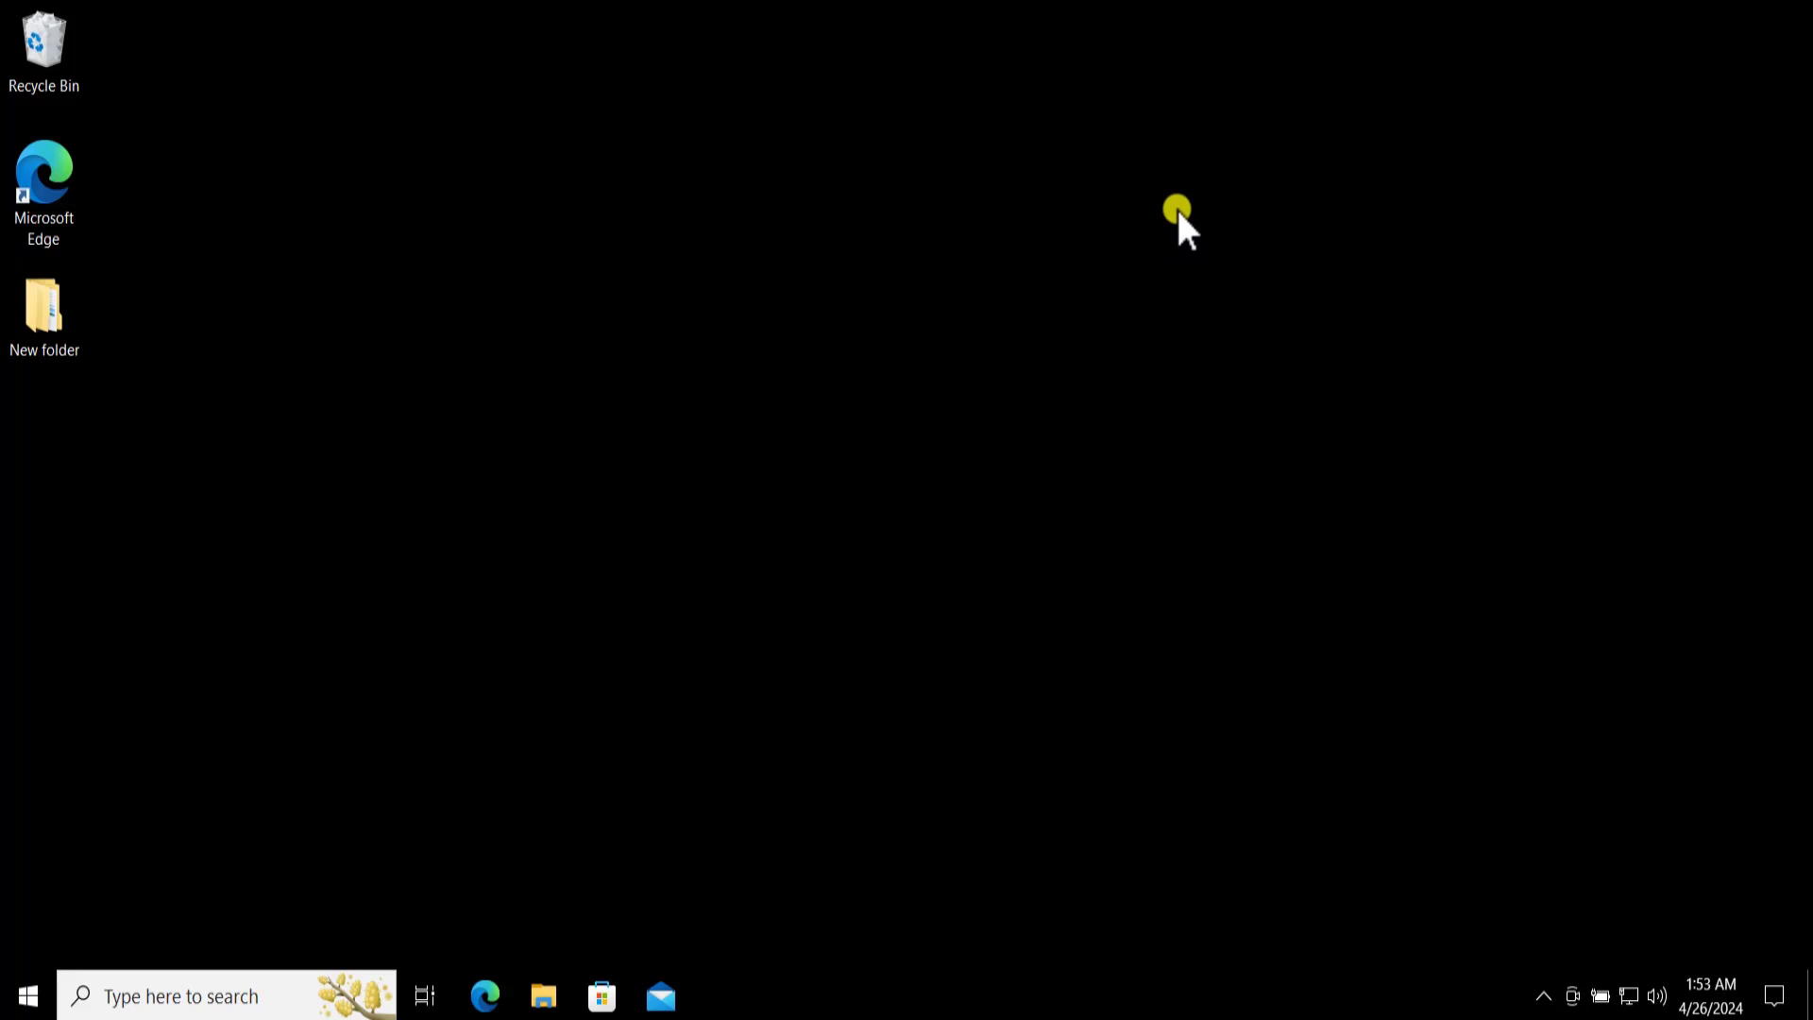
double_click(41, 194)
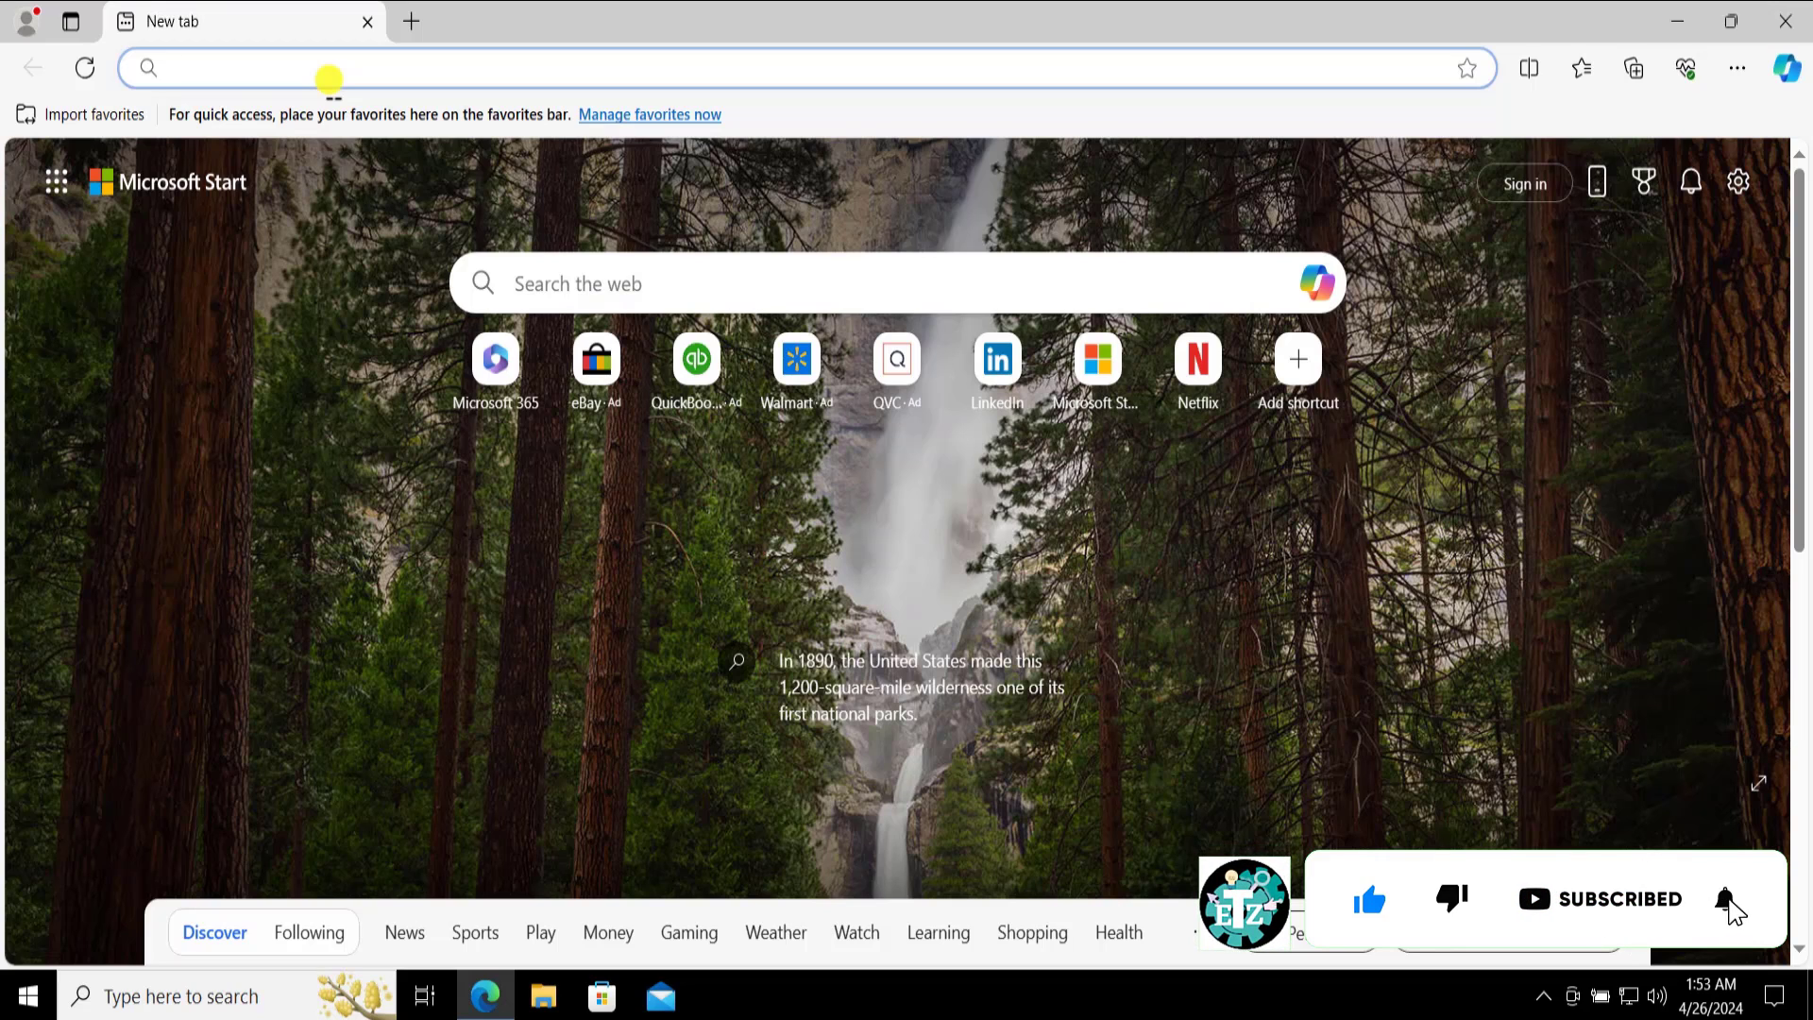
type("download win rardownload")
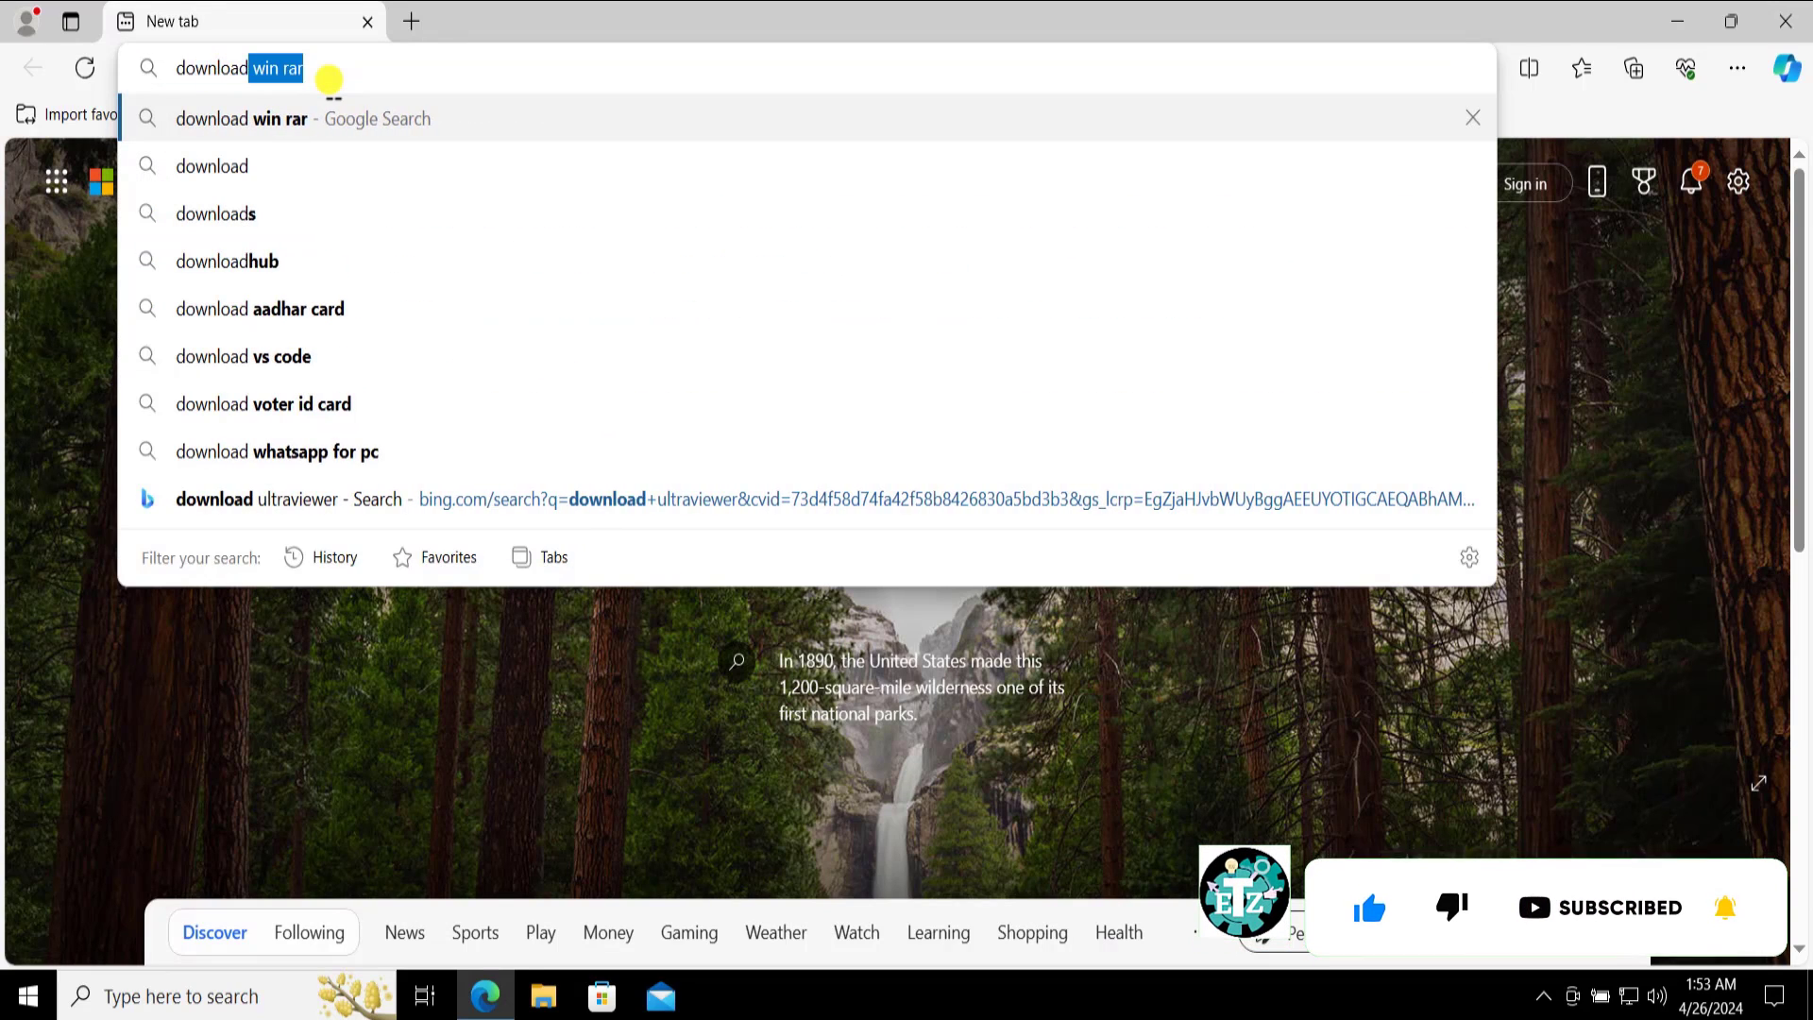
type("zip")
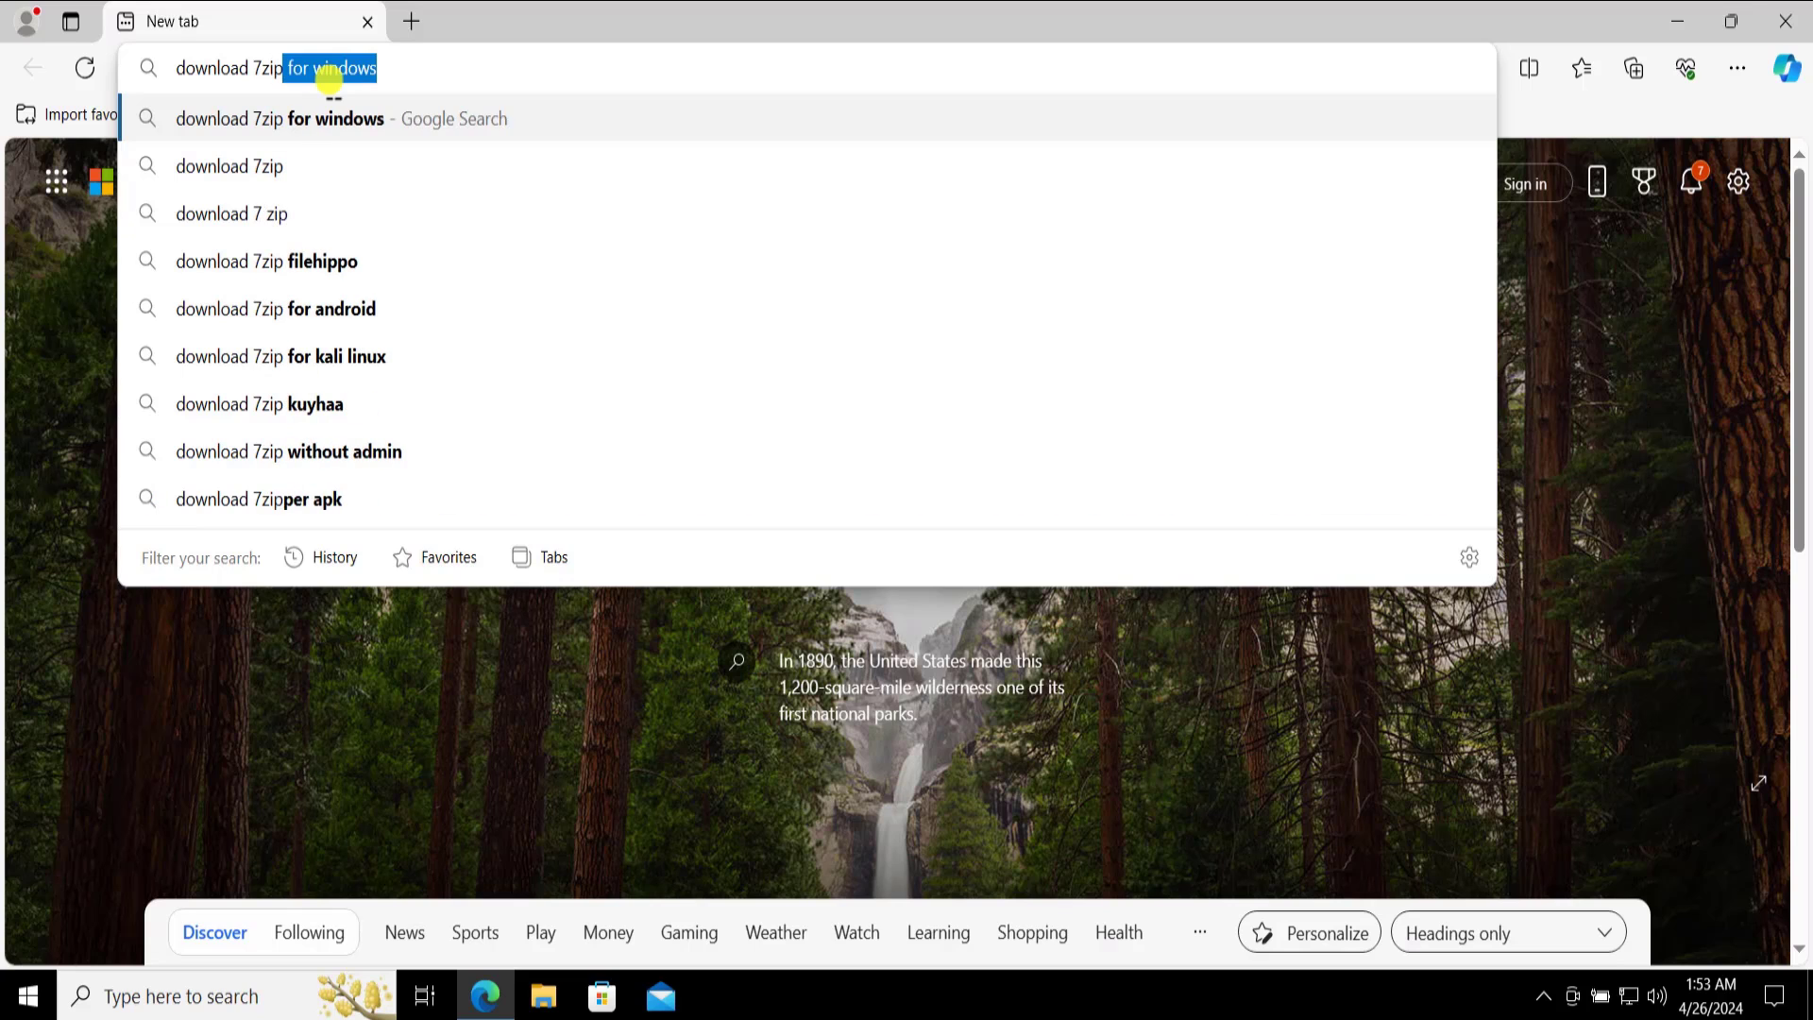
key("BackSpace")
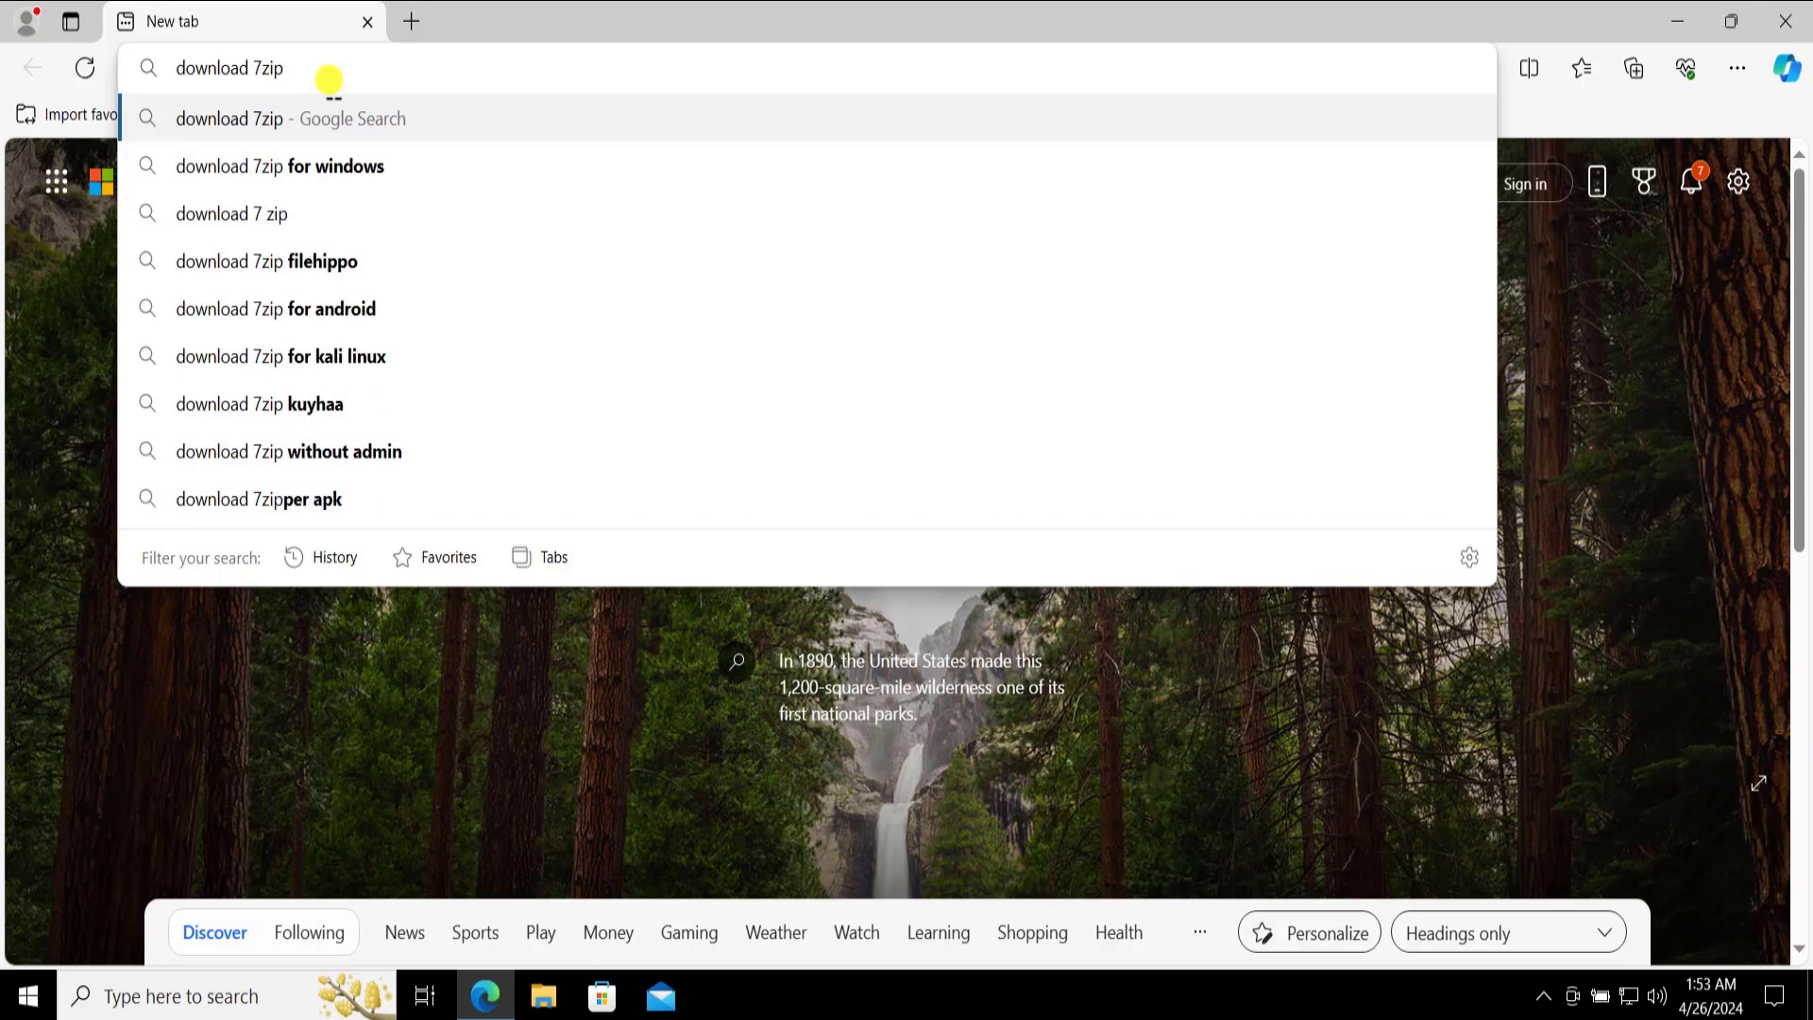
key("Return")
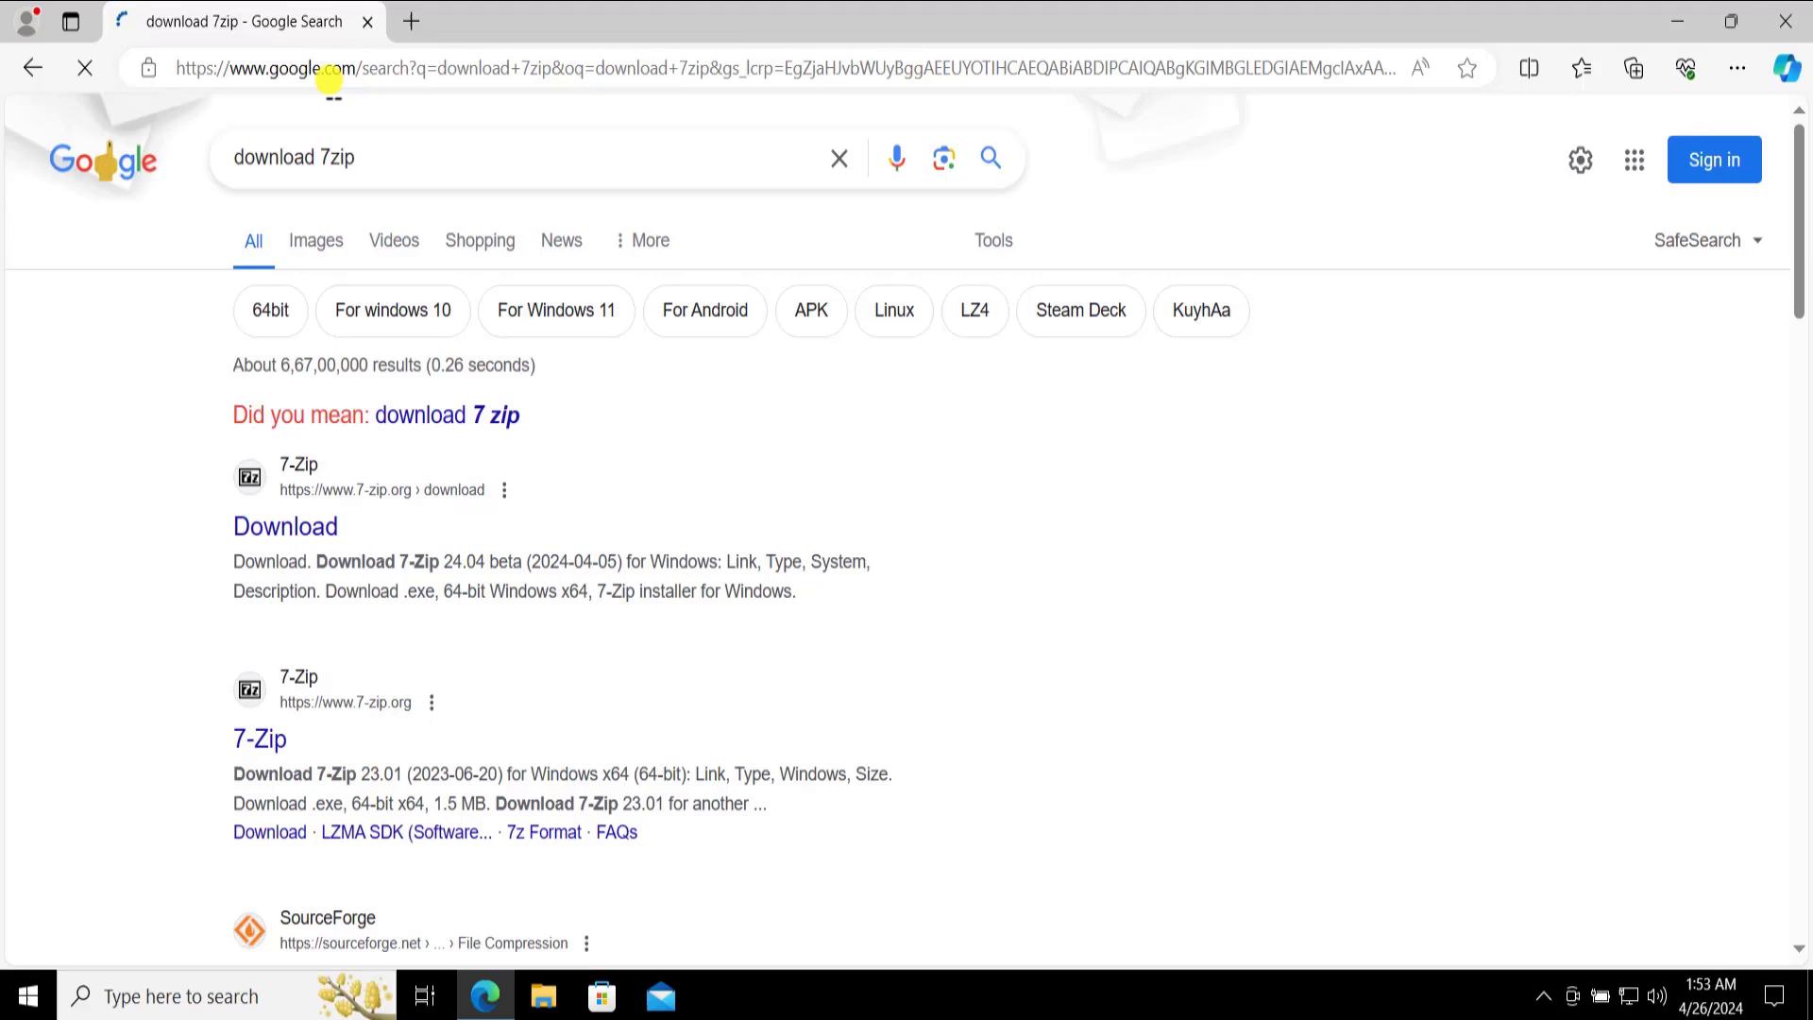
- Download the 64-bit 7-Zip 24.04 installer from 7-zip.org and install it
left_click(290, 531)
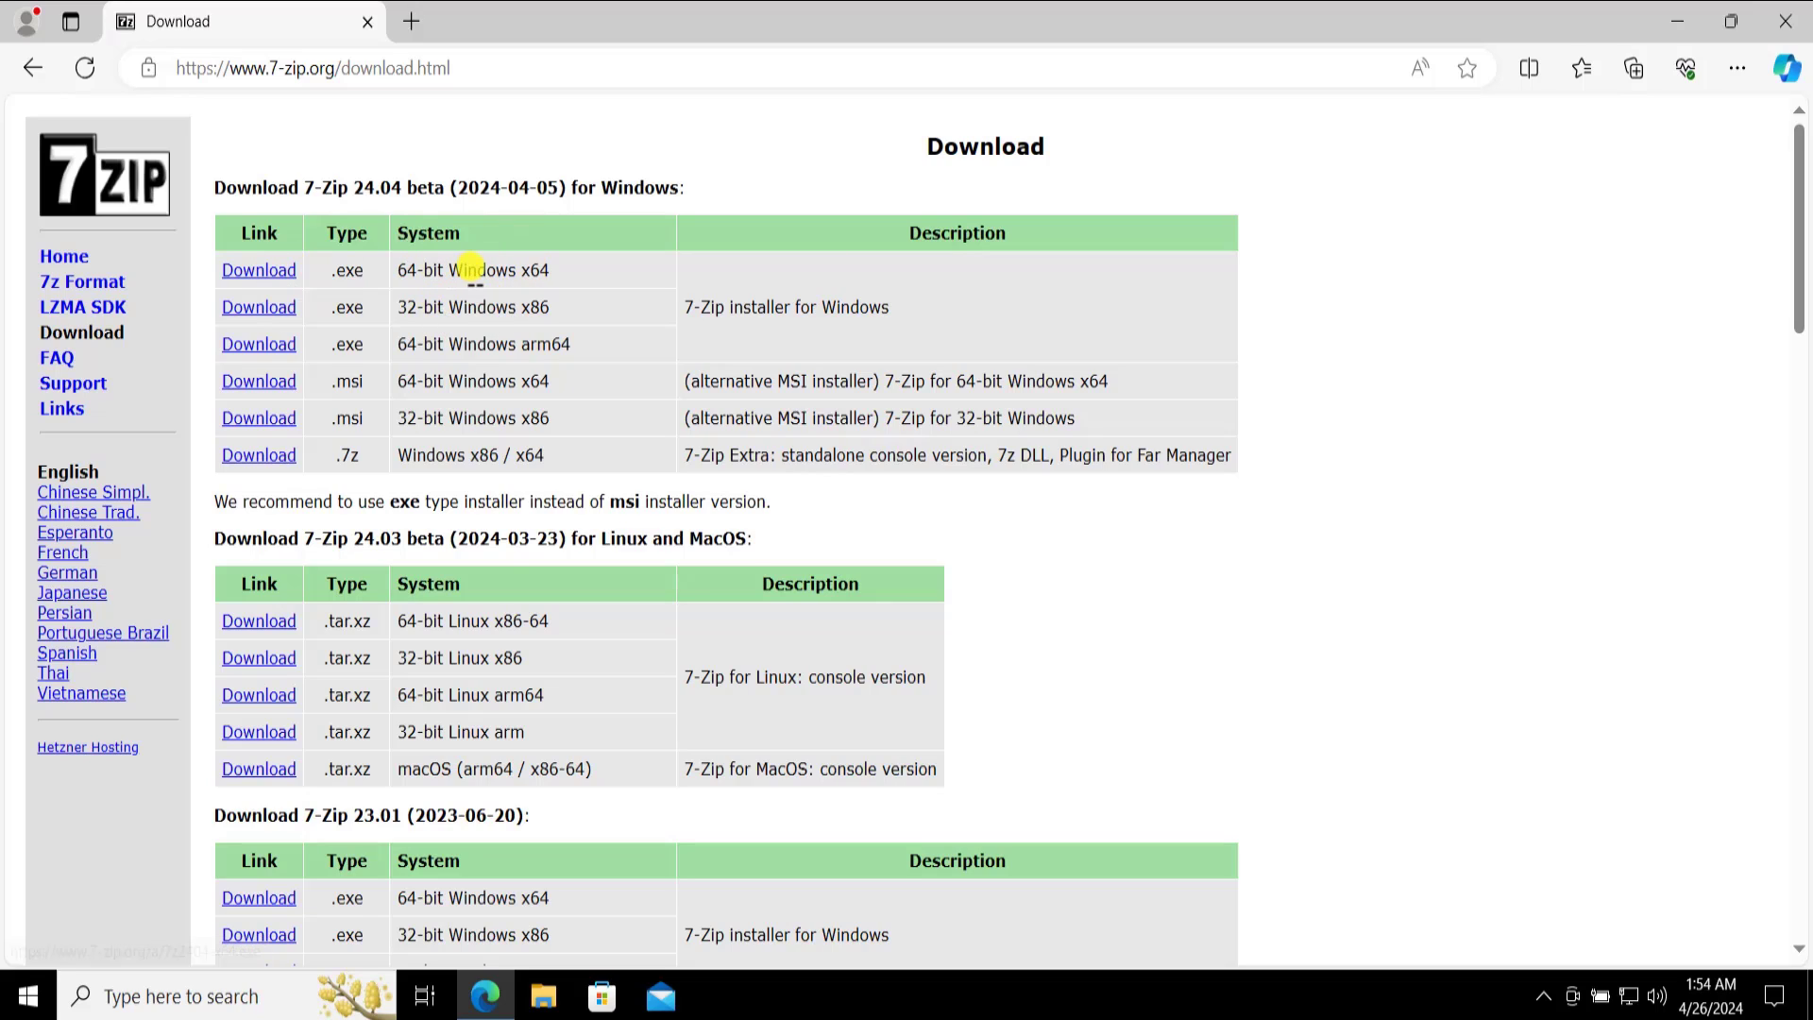
left_click(273, 271)
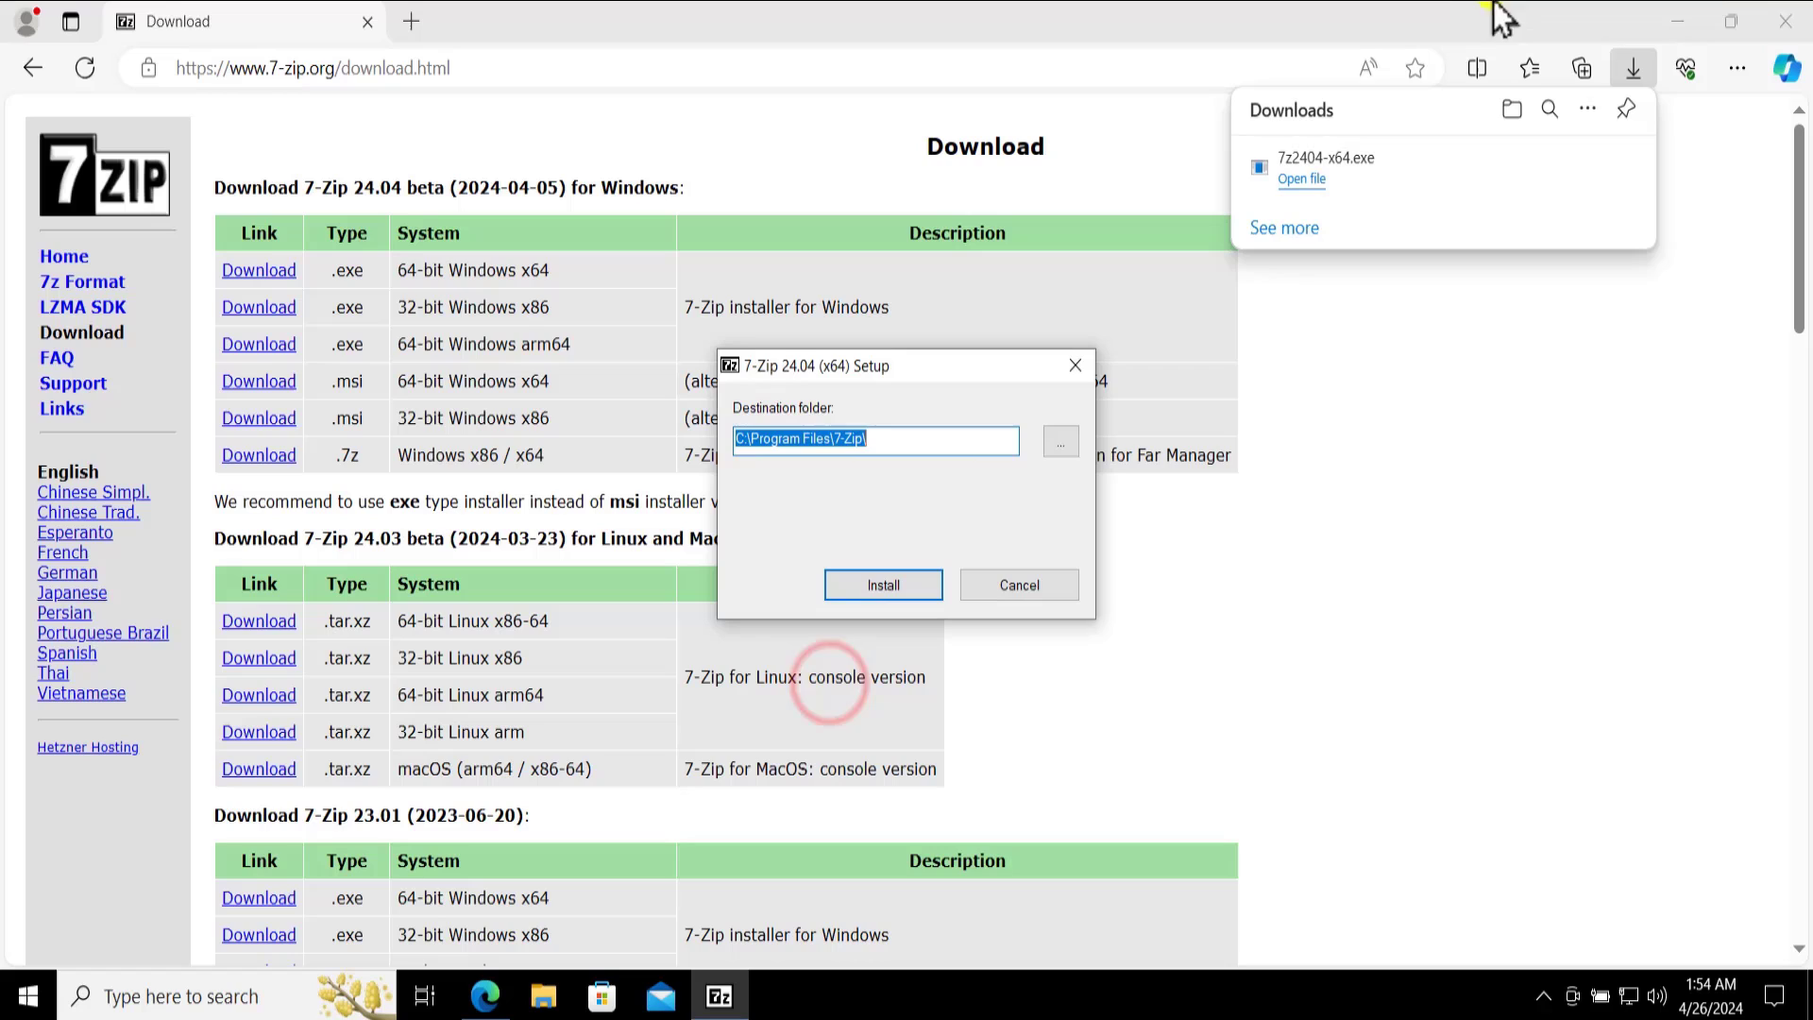
left_click(1780, 21)
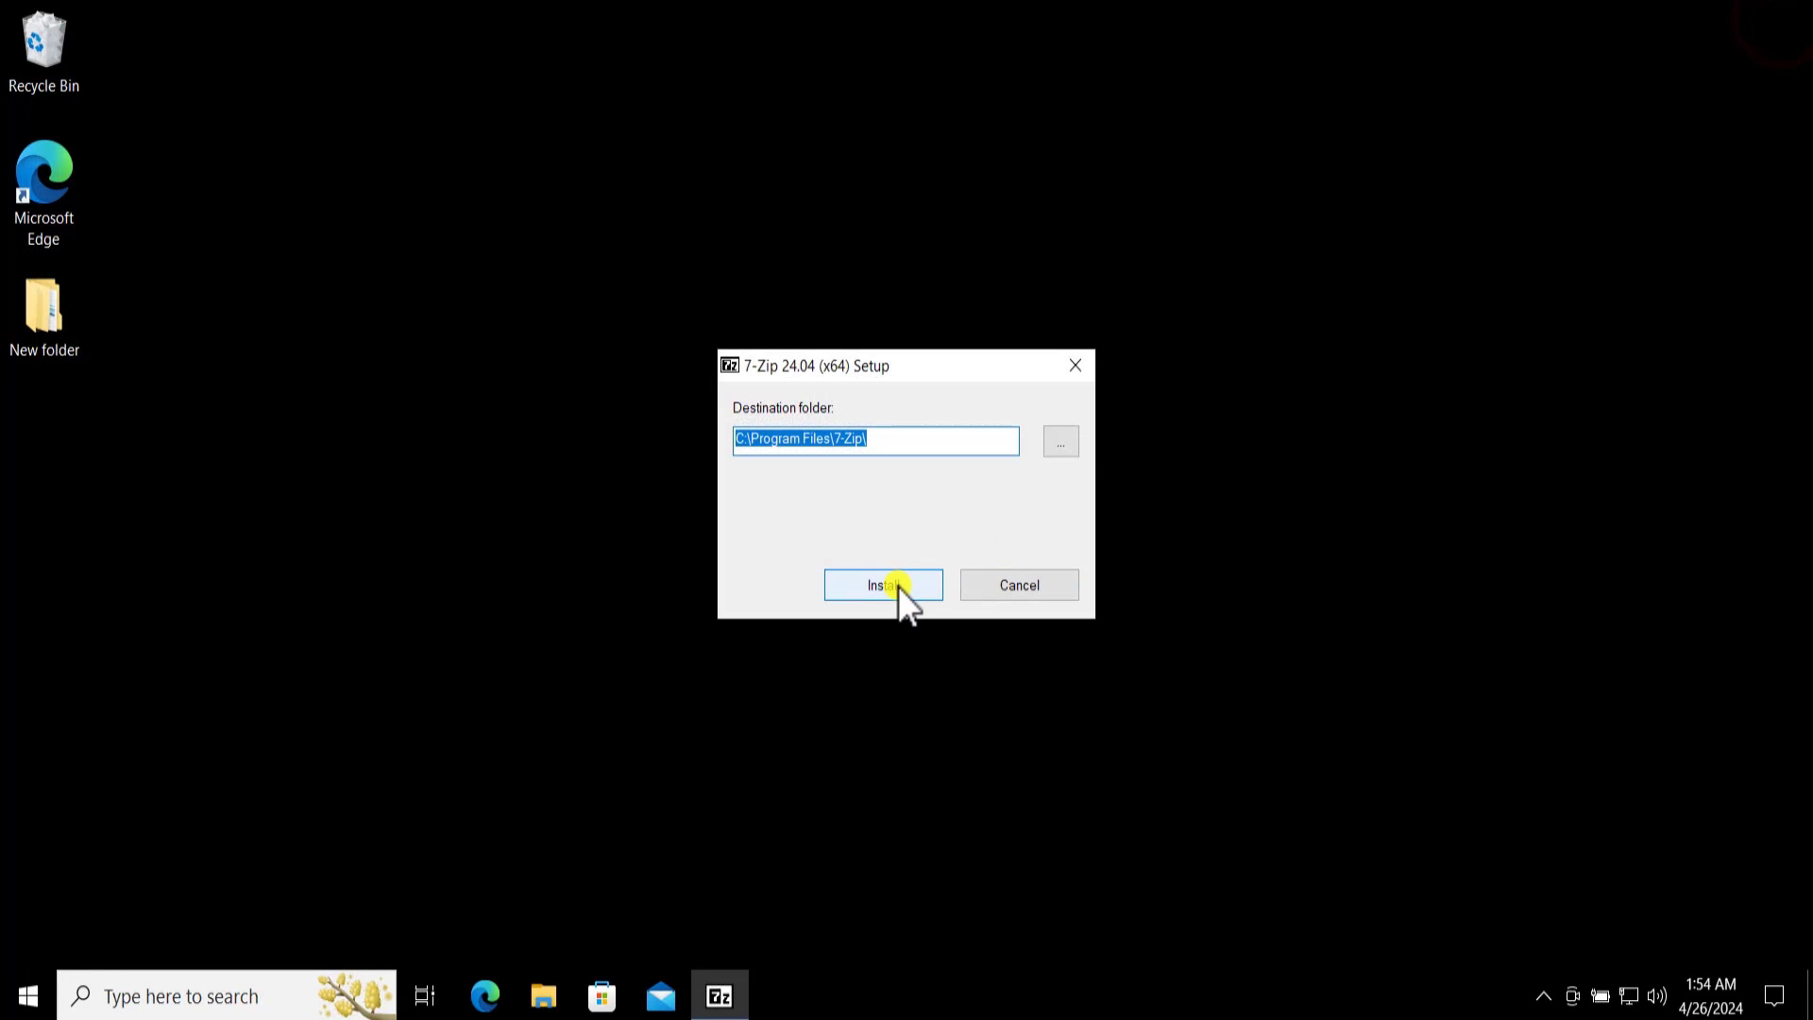
left_click(898, 586)
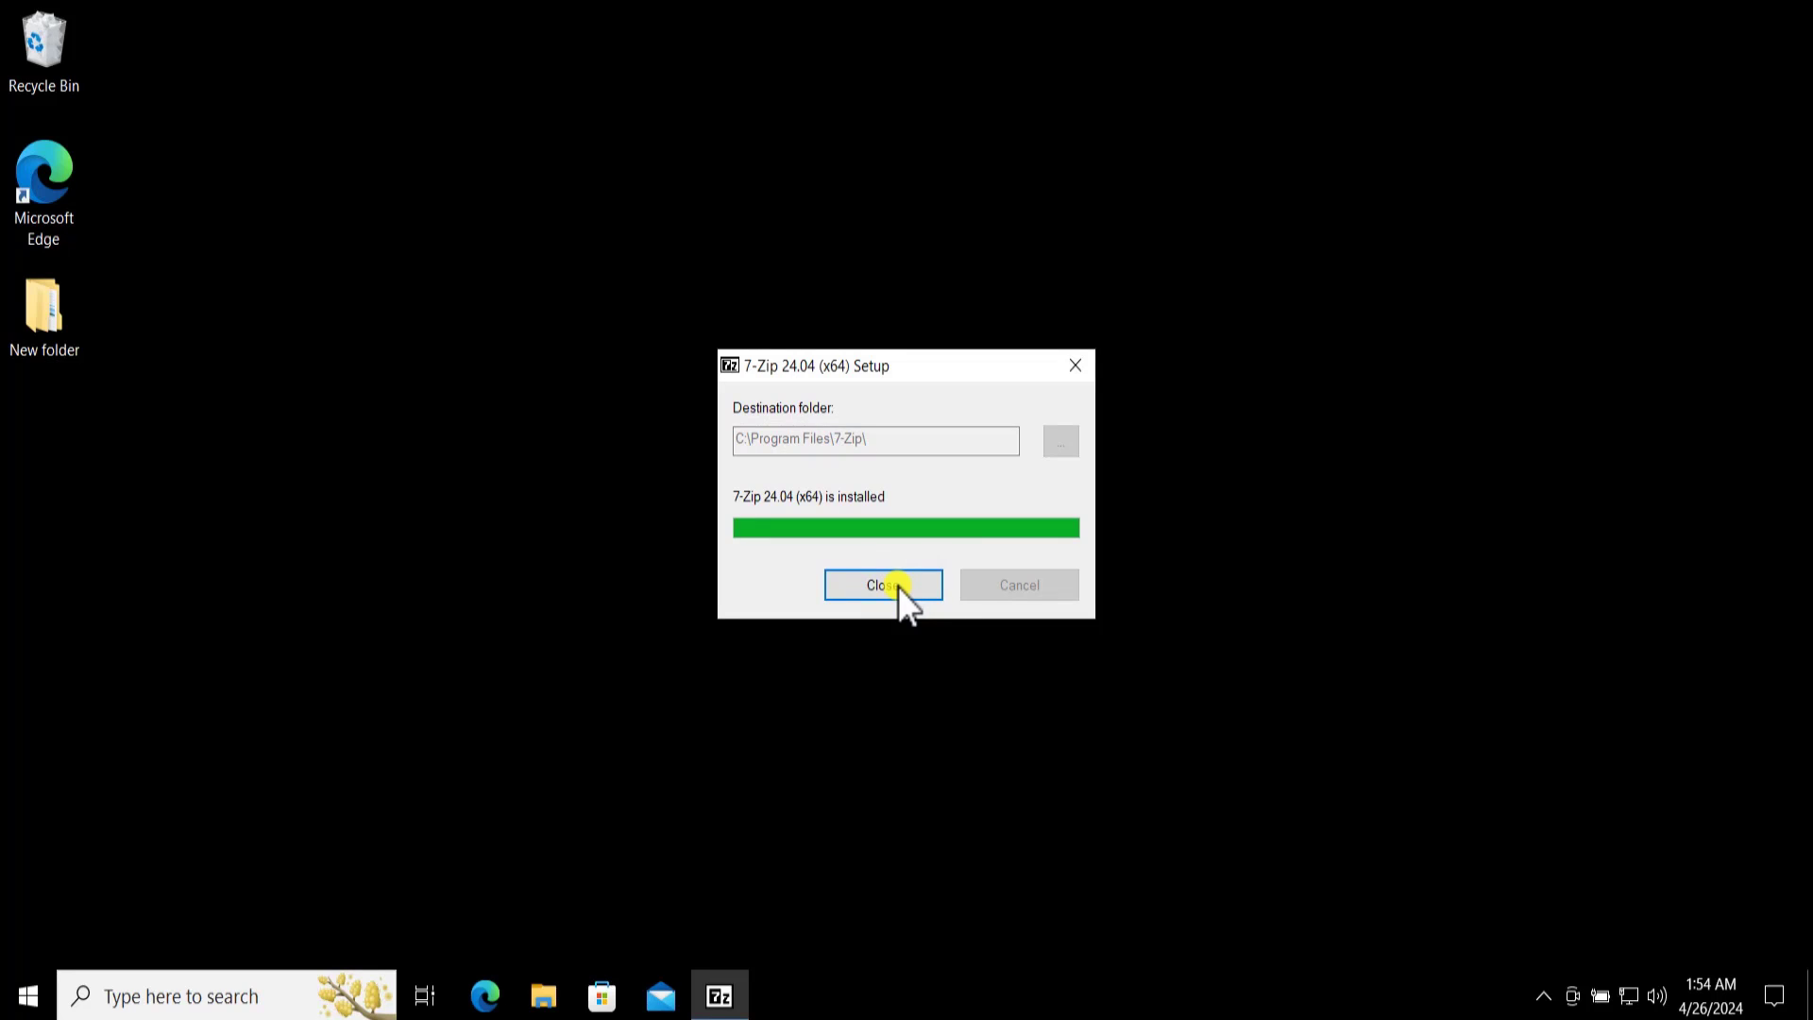
left_click(898, 587)
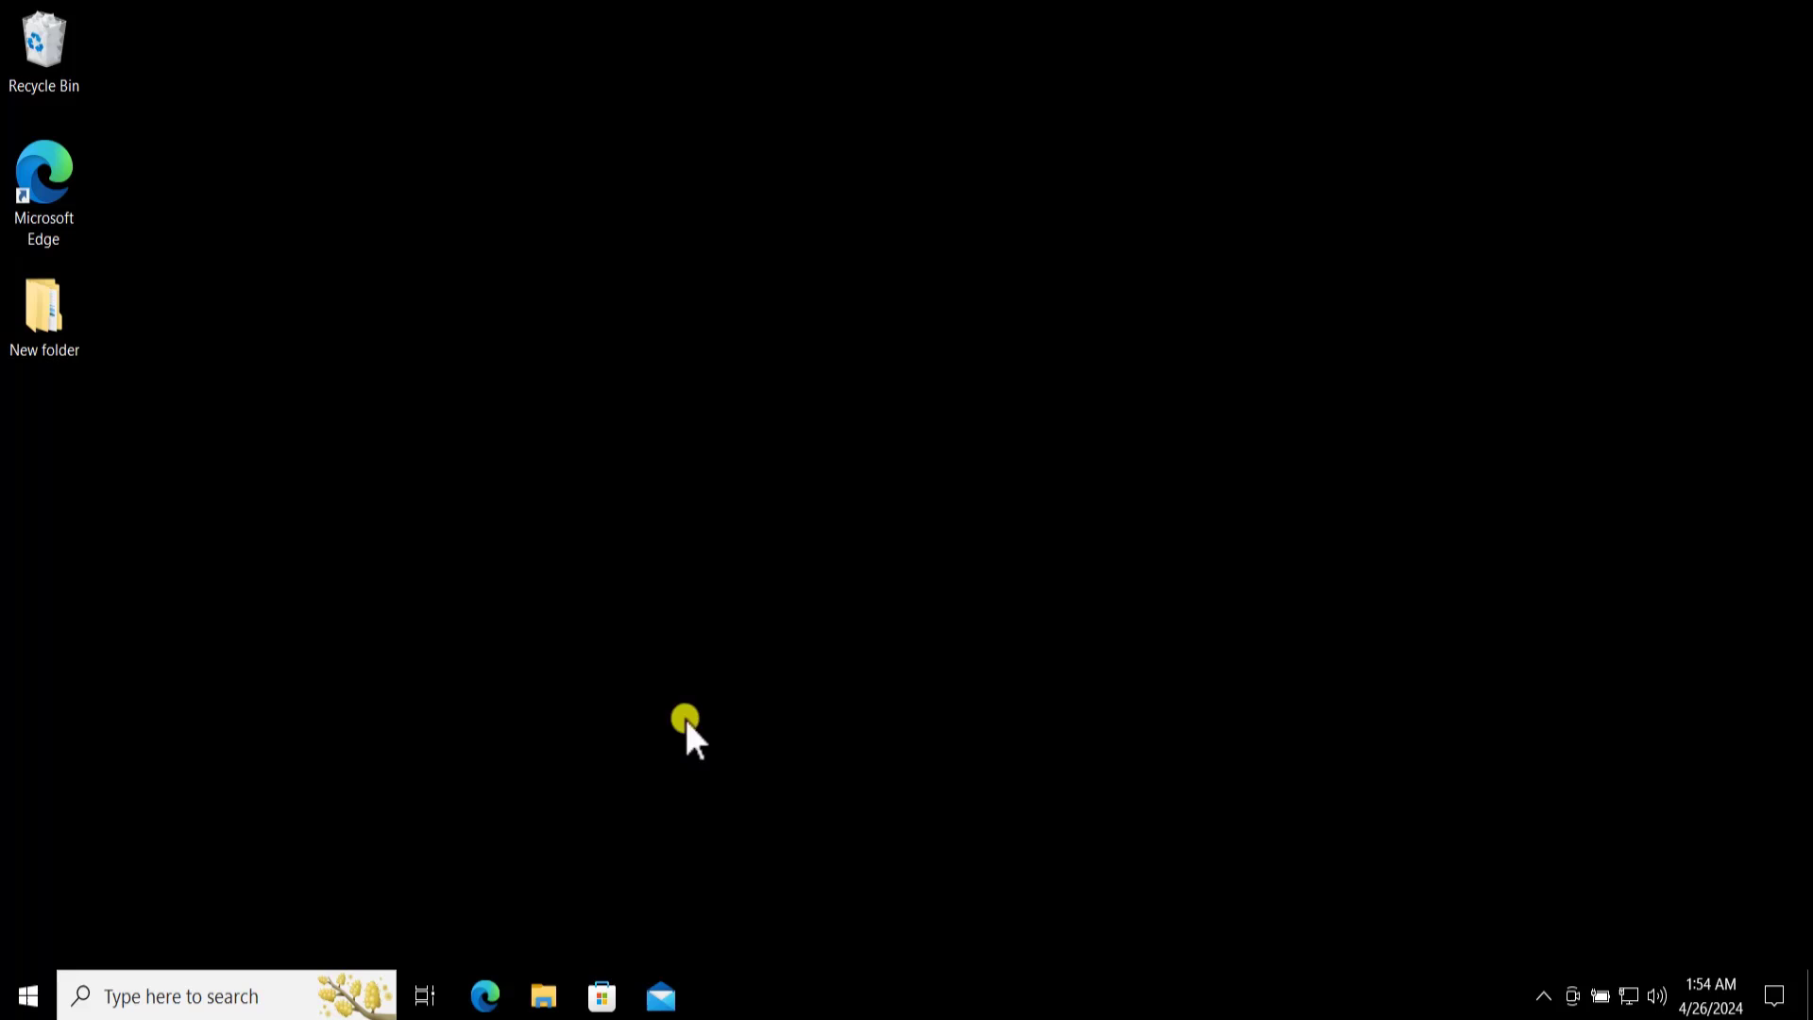
- Open geek.zip from Downloads in 7-Zip, select geek.exe, then close the 7-Zip window
left_click(543, 994)
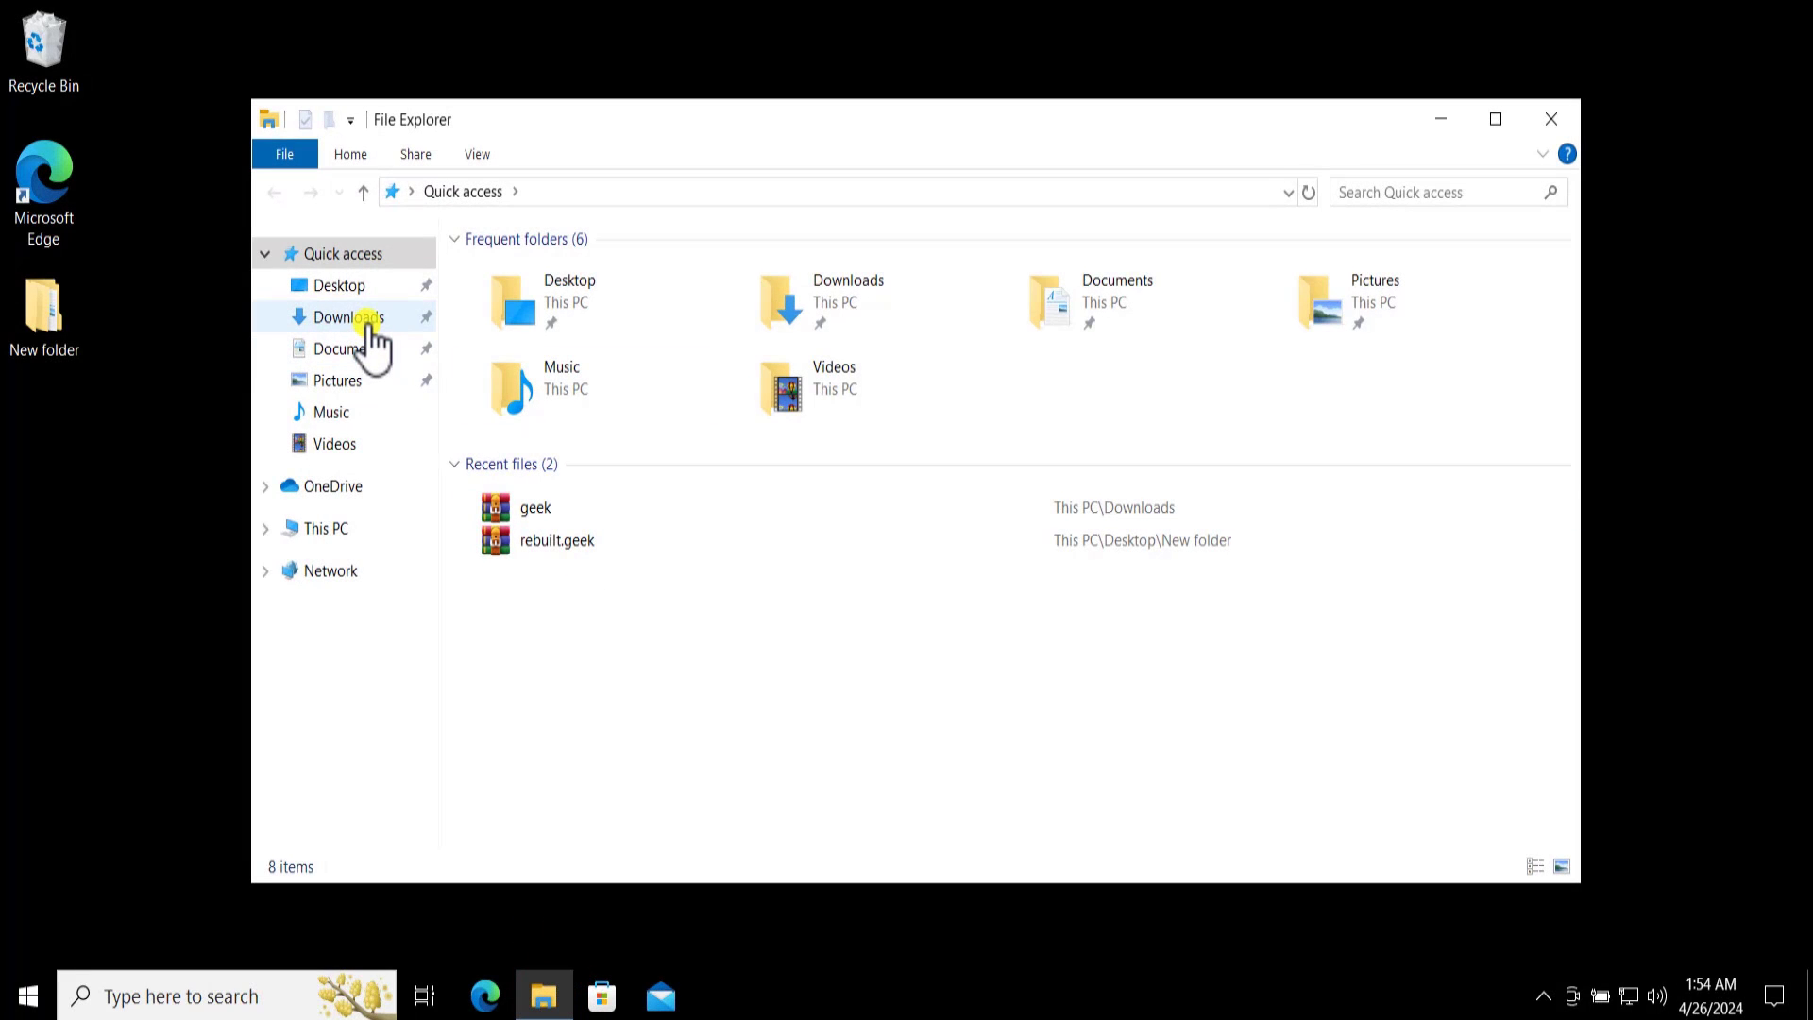
left_click(368, 321)
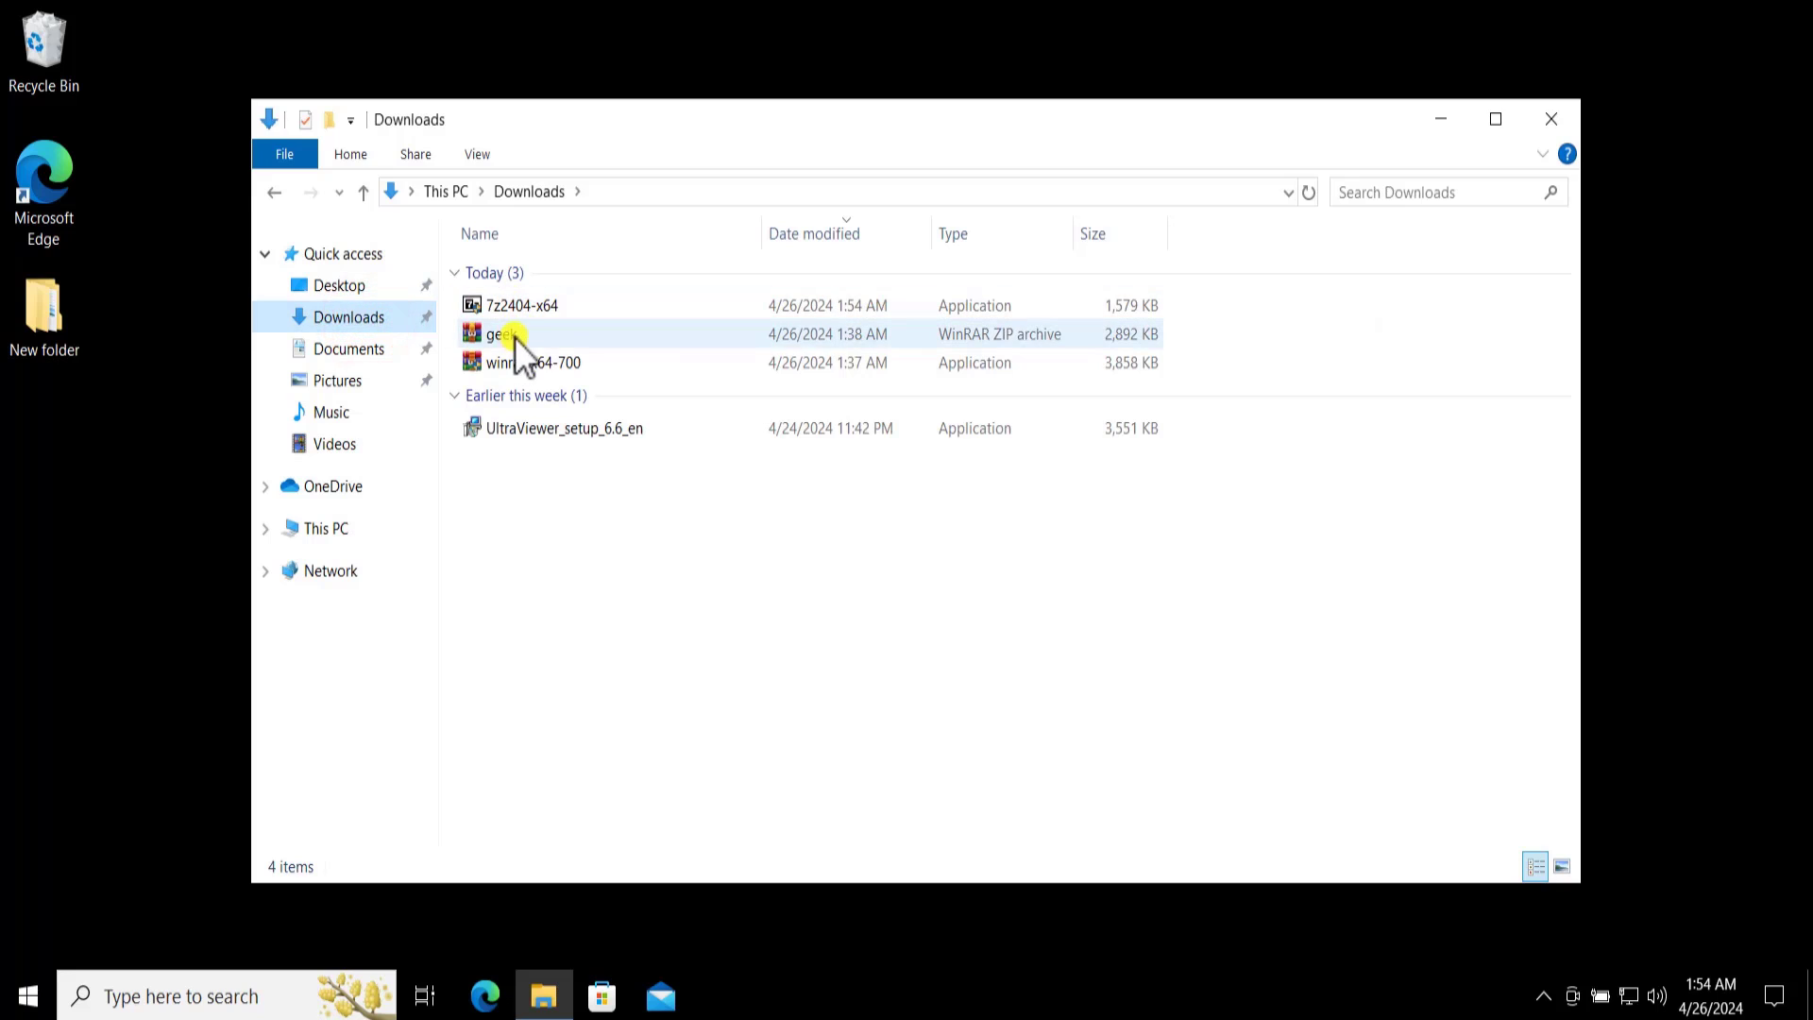
left_click(519, 334)
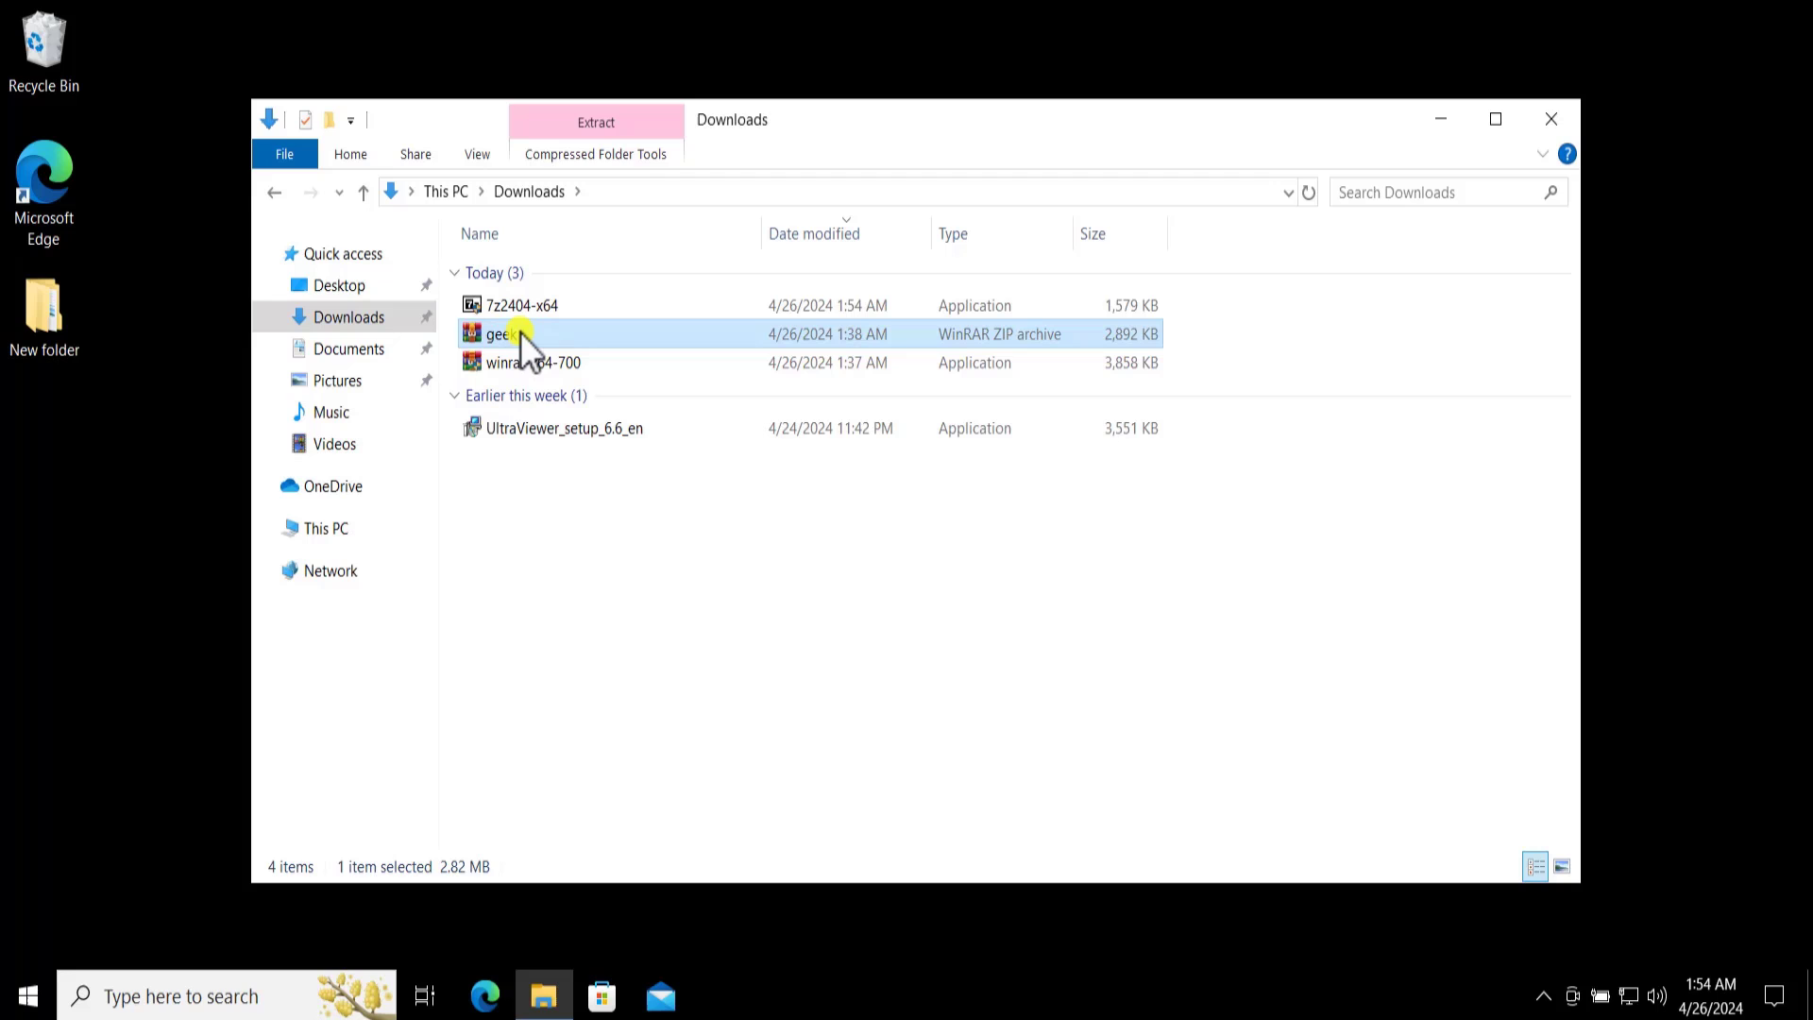
right_click(520, 338)
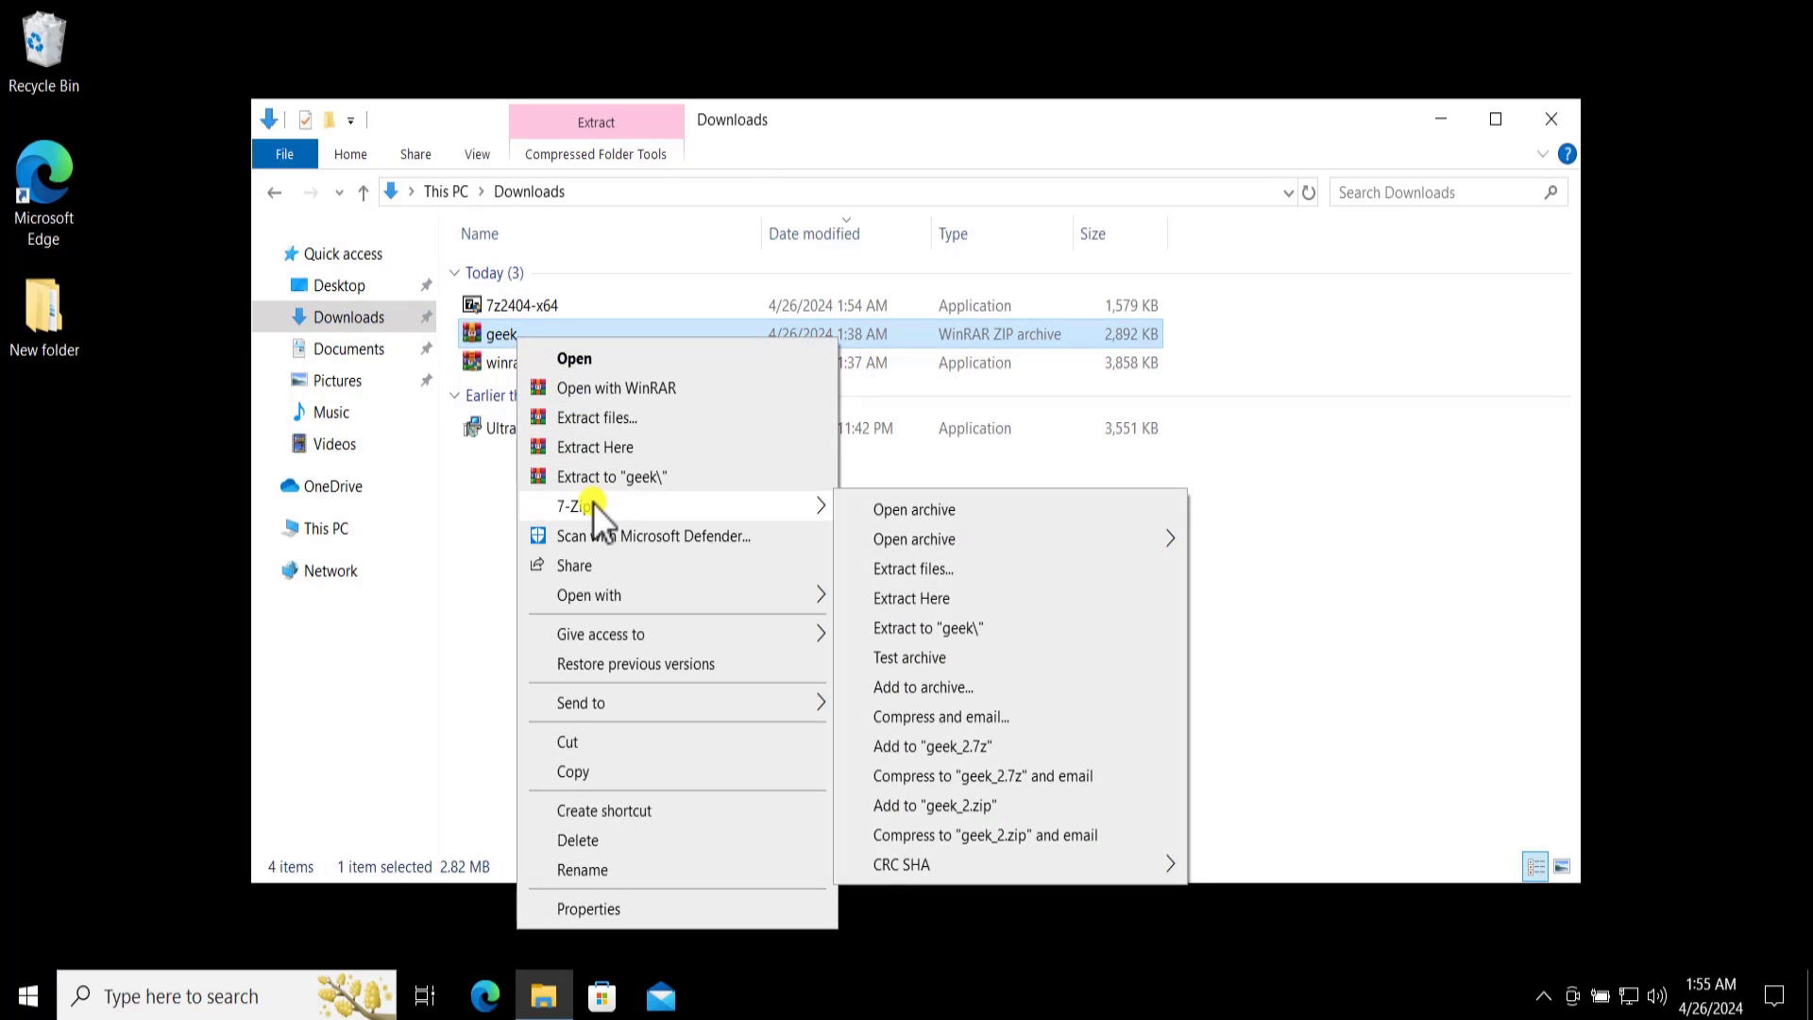
mouse_move(680, 506)
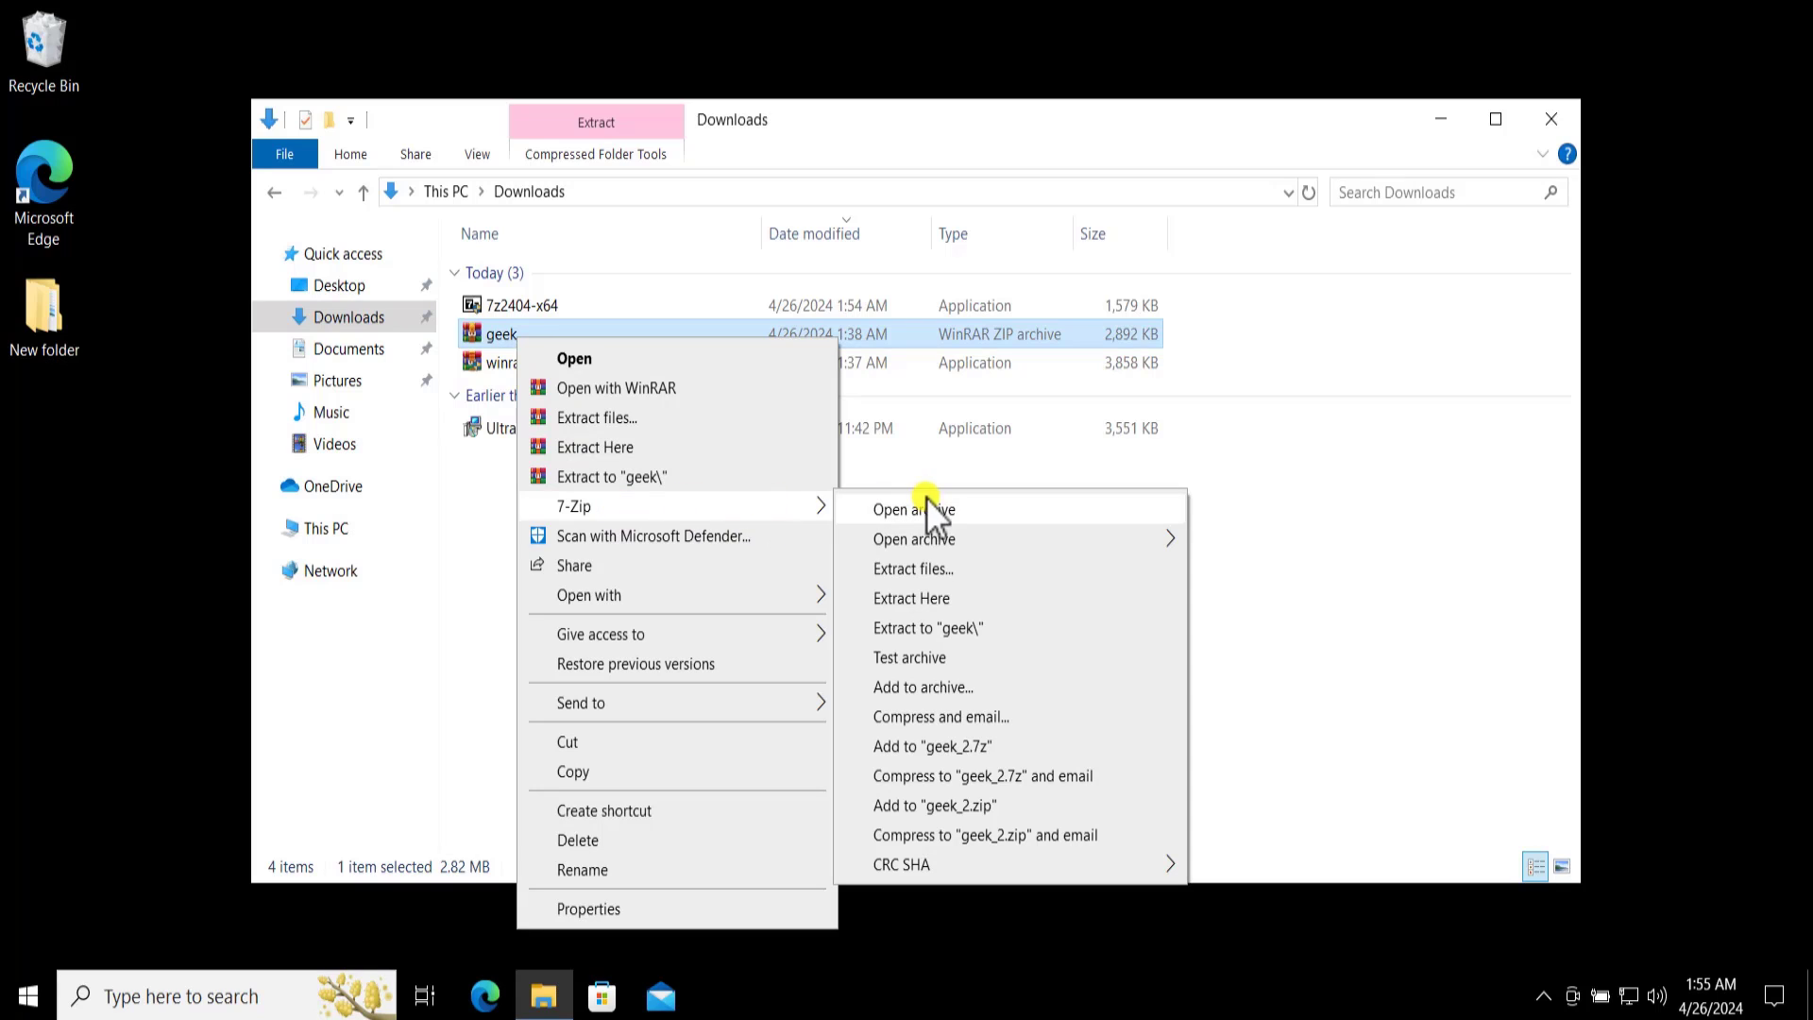
left_click(937, 510)
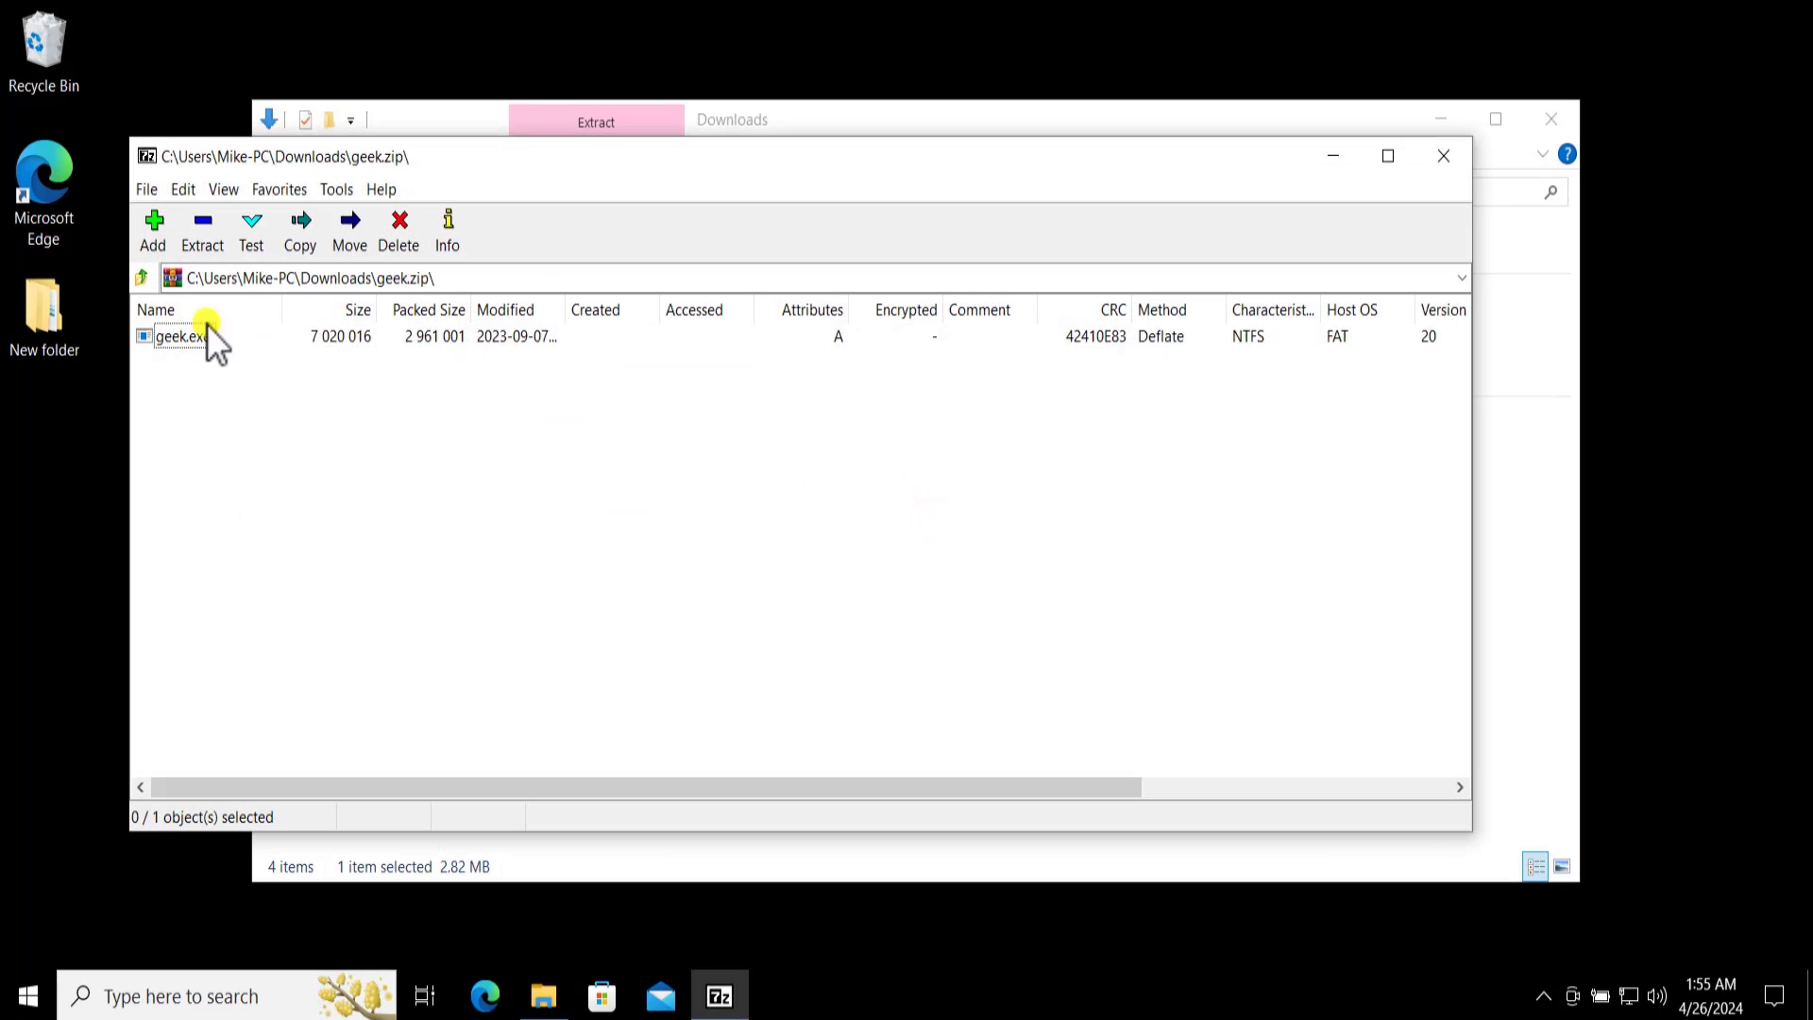
left_click(193, 338)
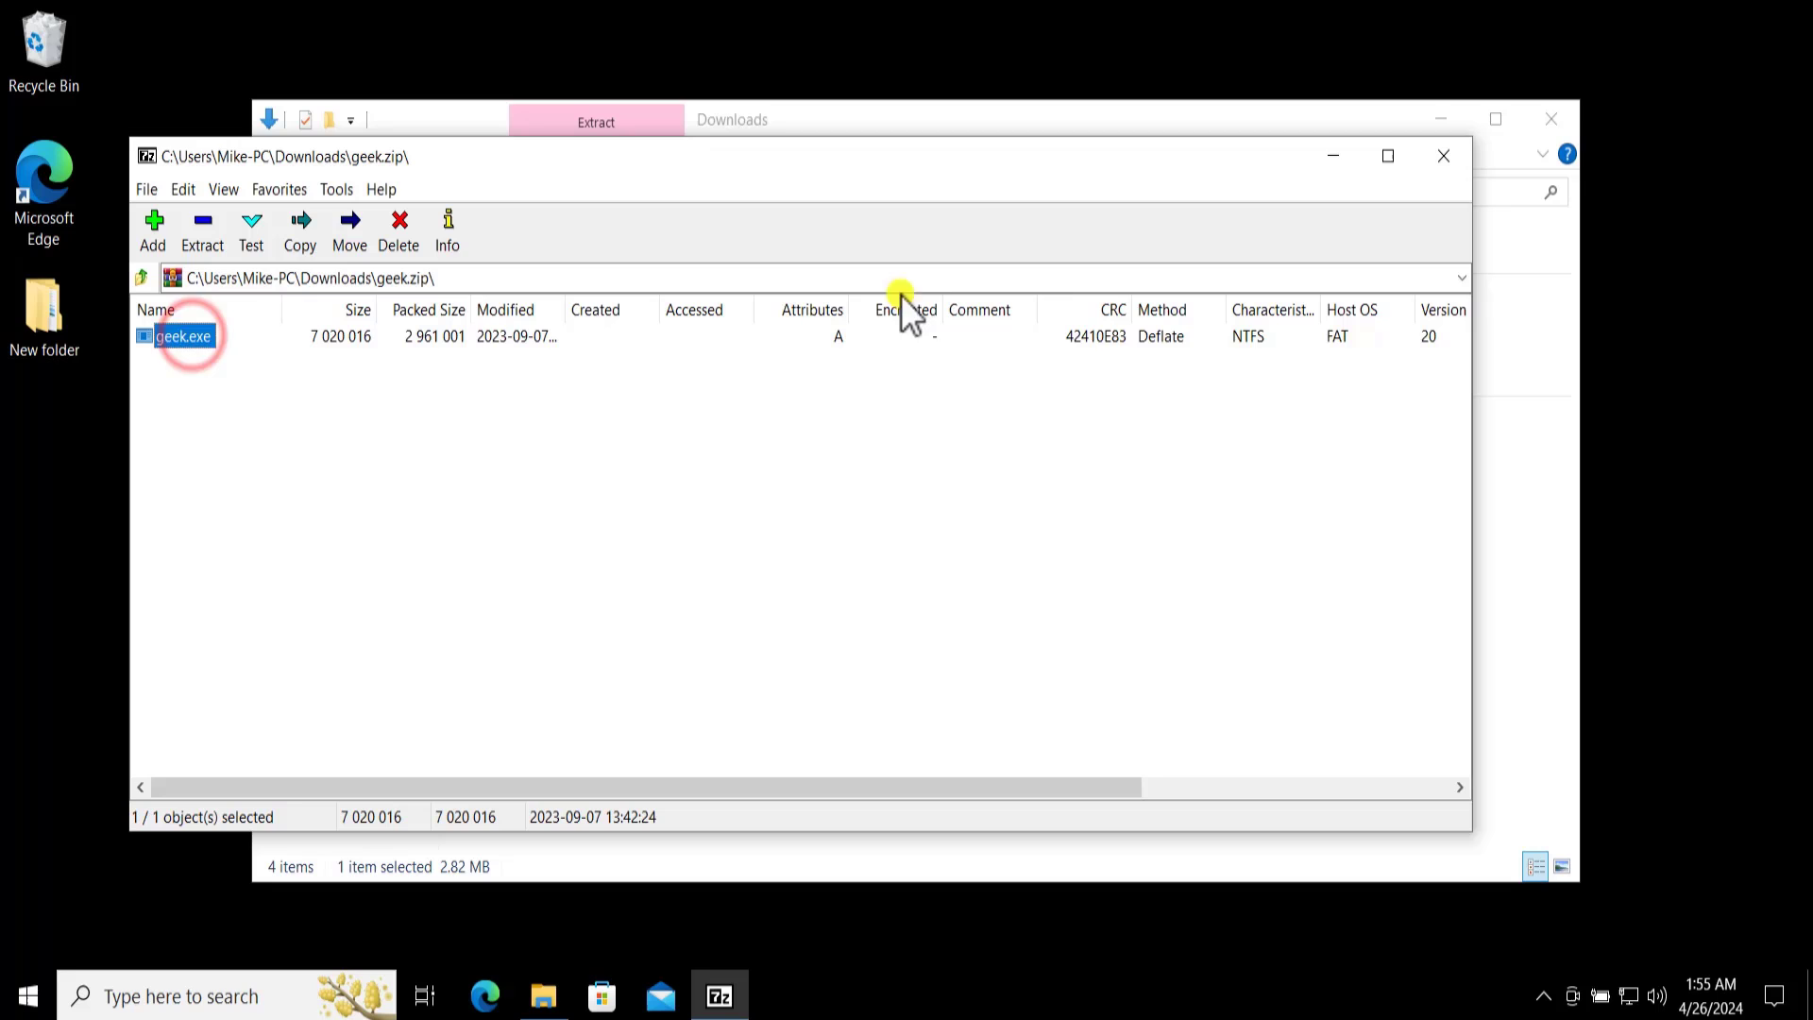
left_click(1446, 157)
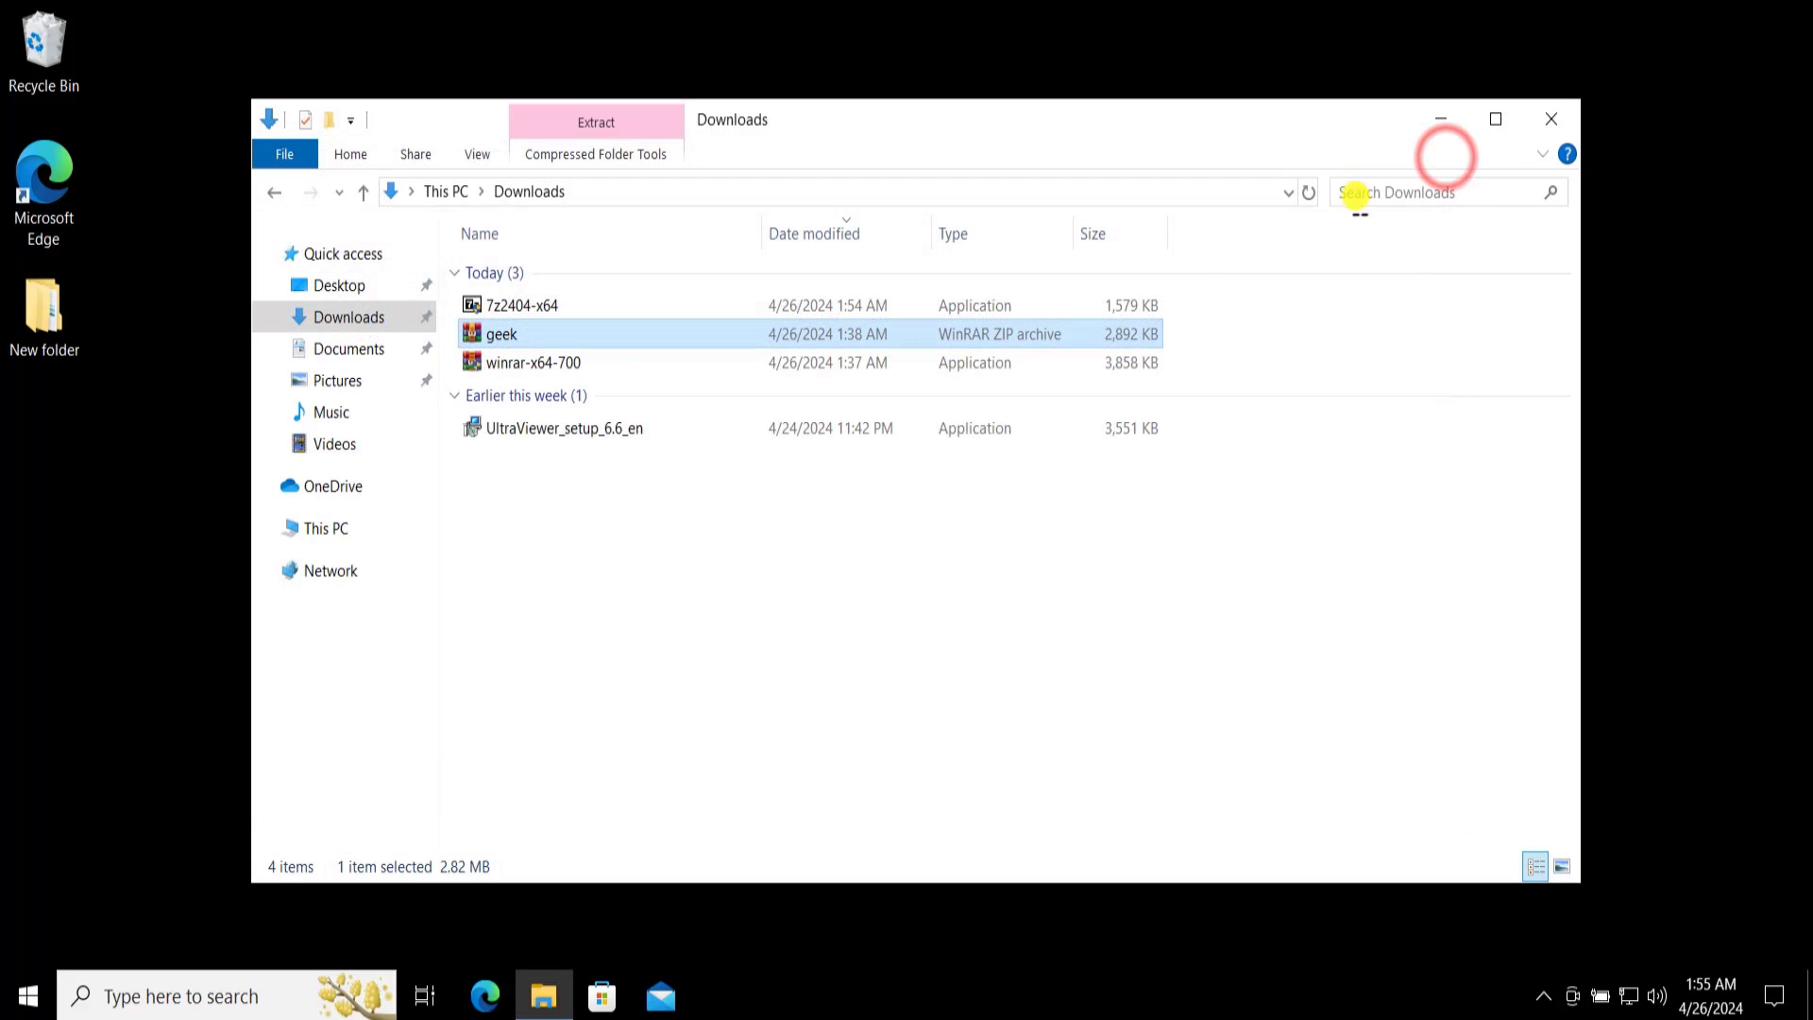
- Extract geek.zip into Downloads using 7-Zip's Extract files command
right_click(616, 338)
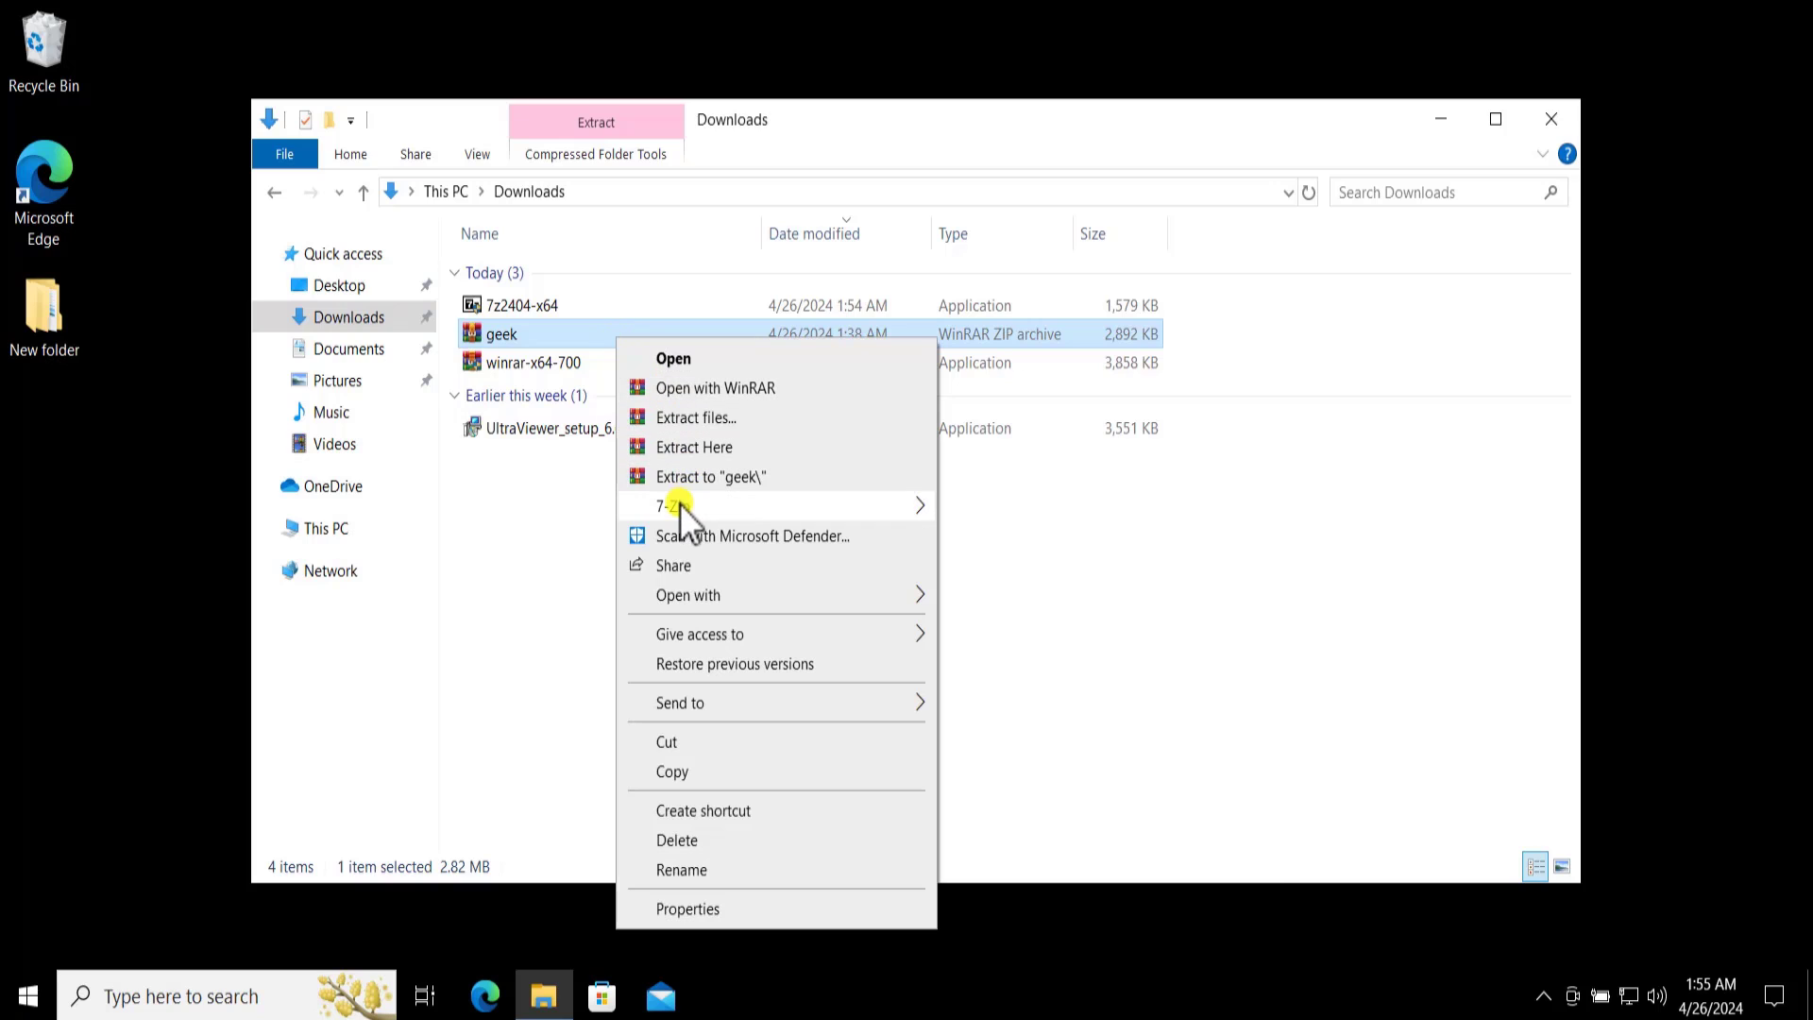
mouse_move(673, 506)
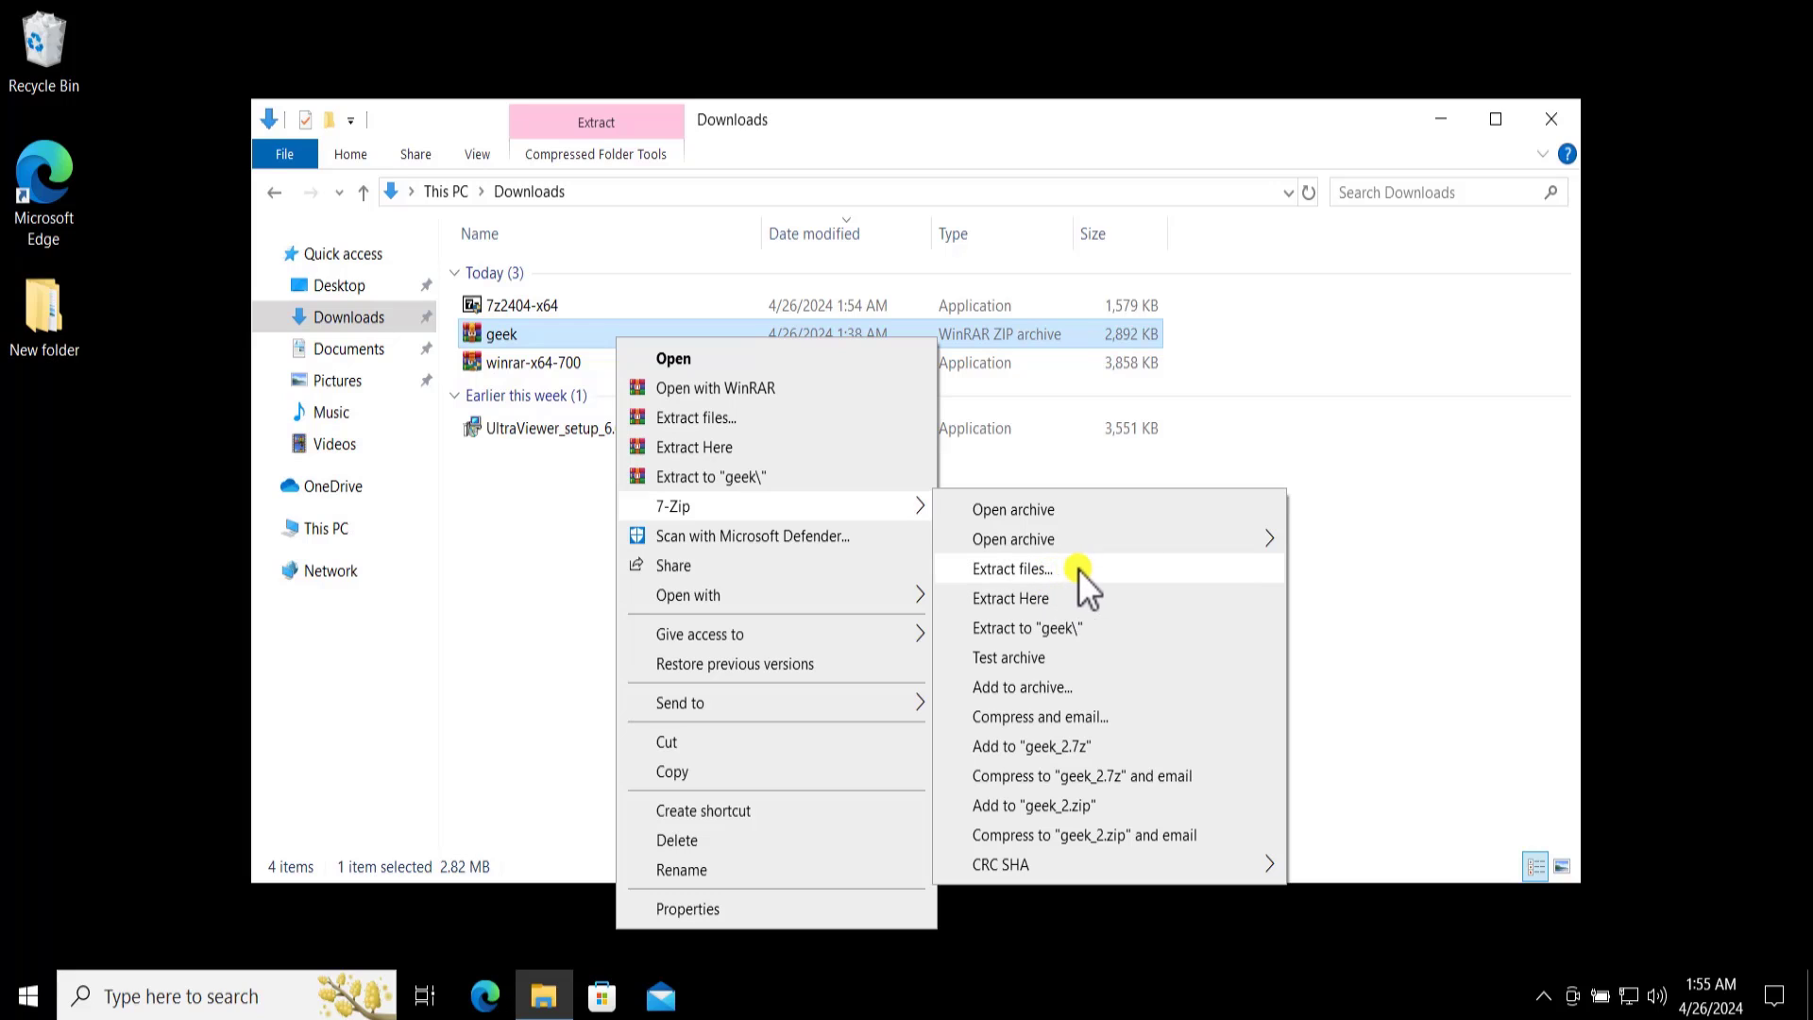
left_click(1048, 598)
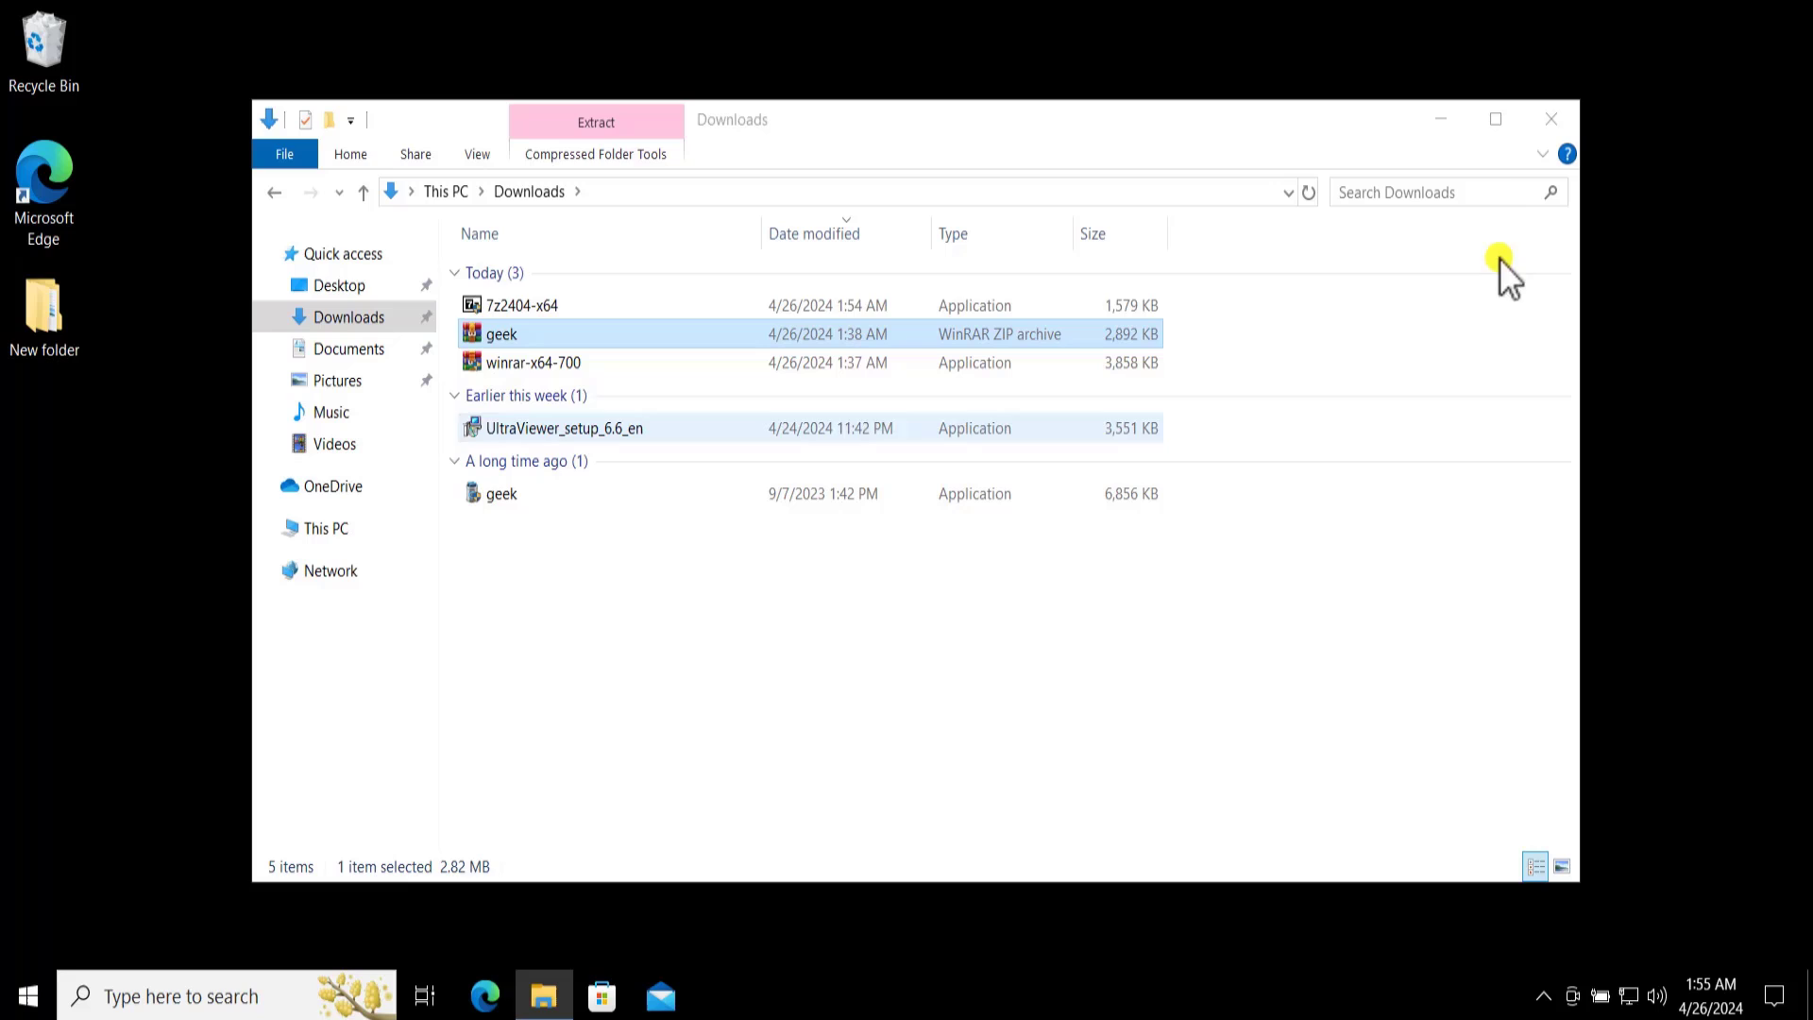
left_click(1552, 120)
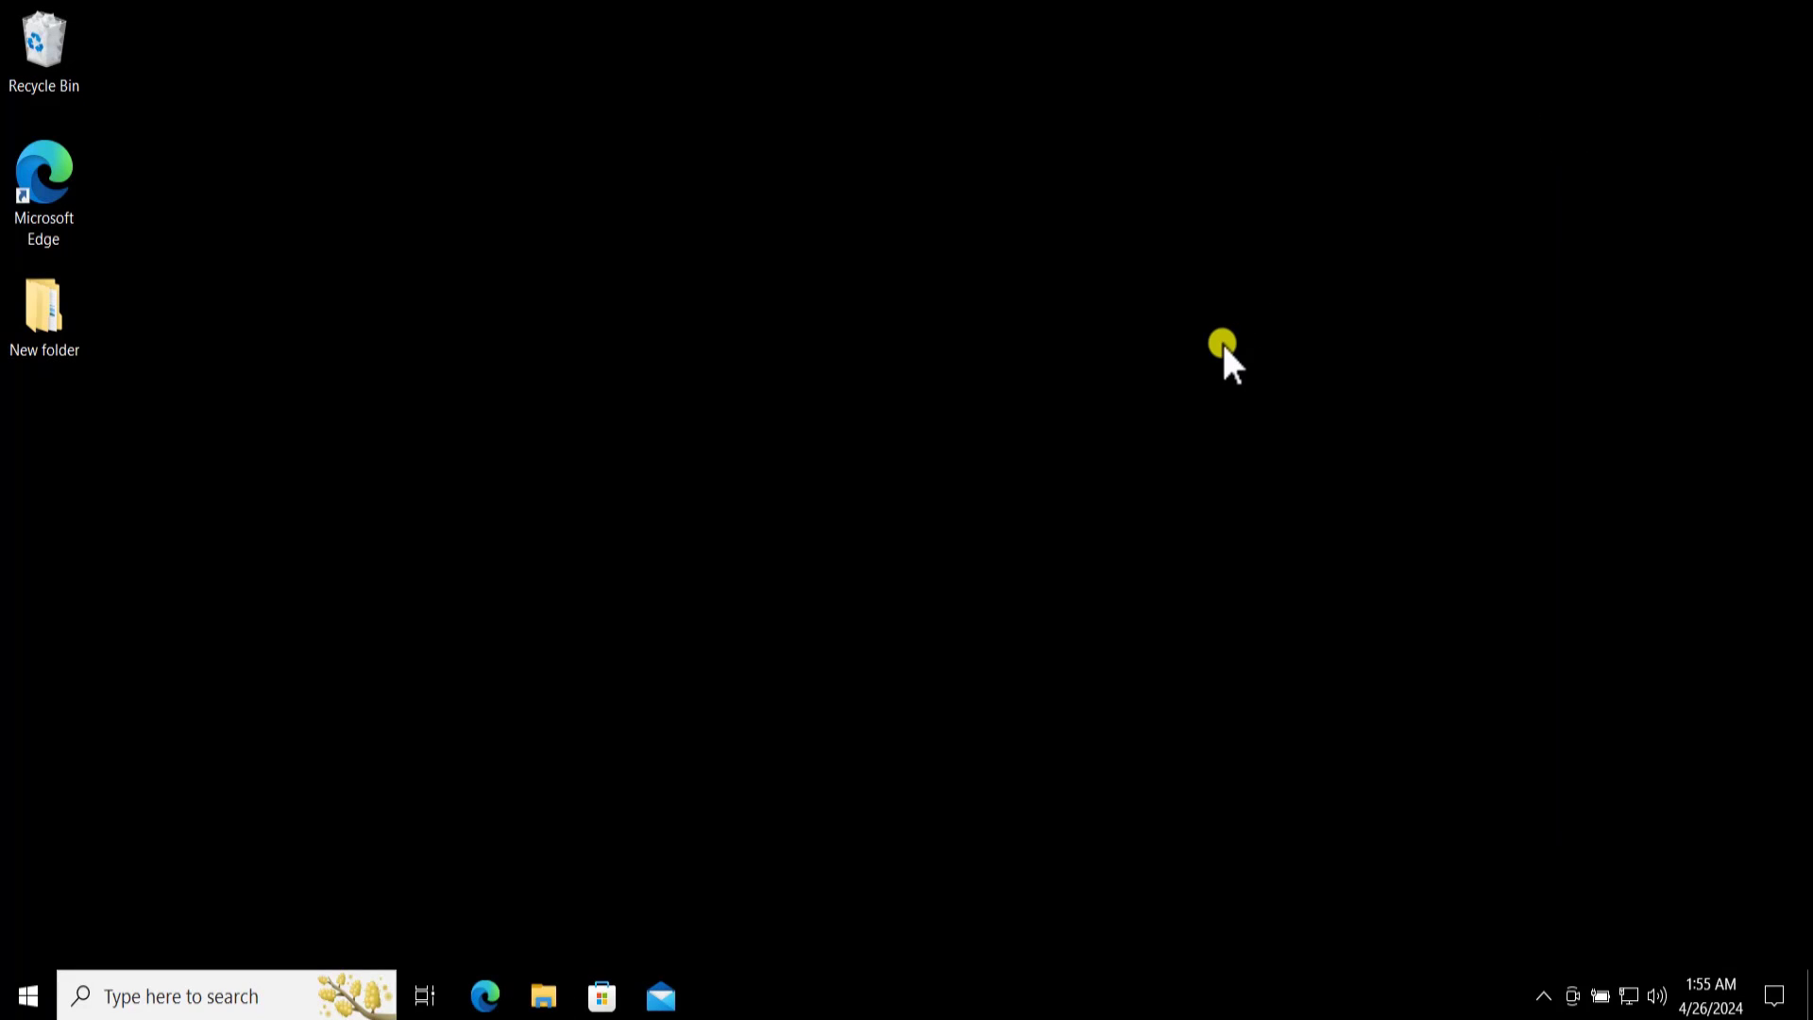